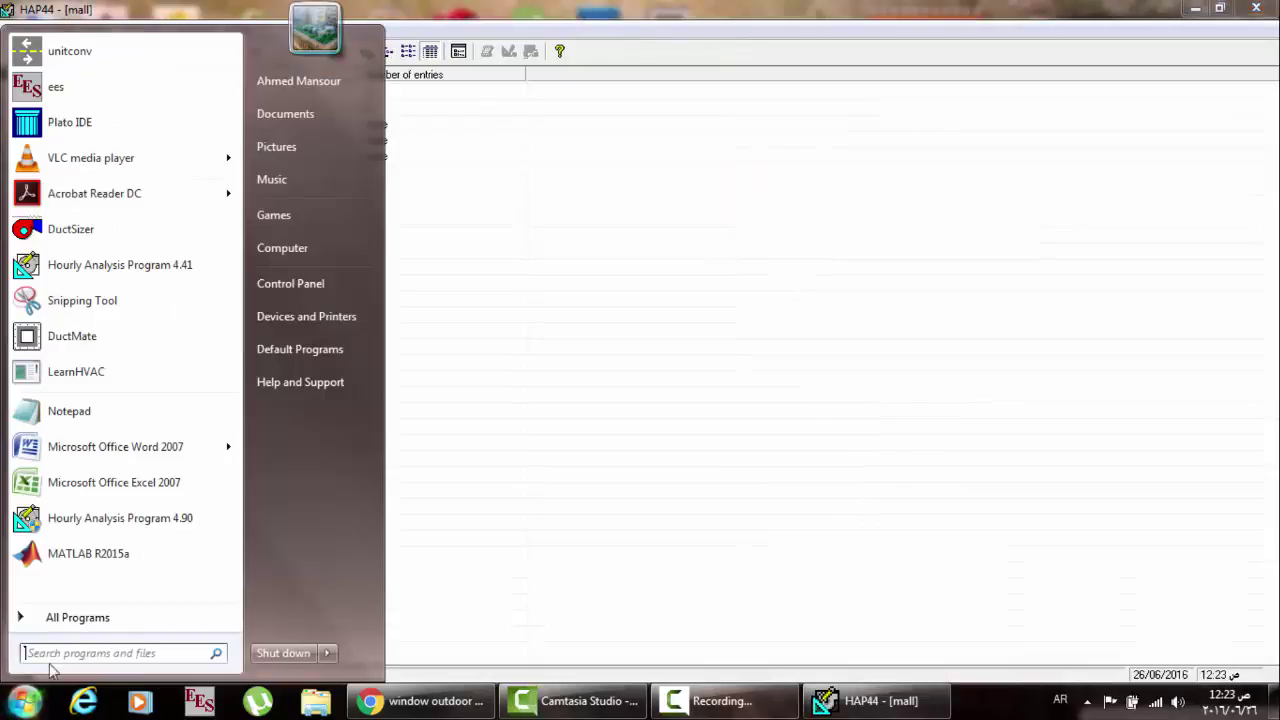
Review the available ventilation default standards in the project preferences and close them without changing anything.
{"action": "left_click", "coordinate": [634, 420]}
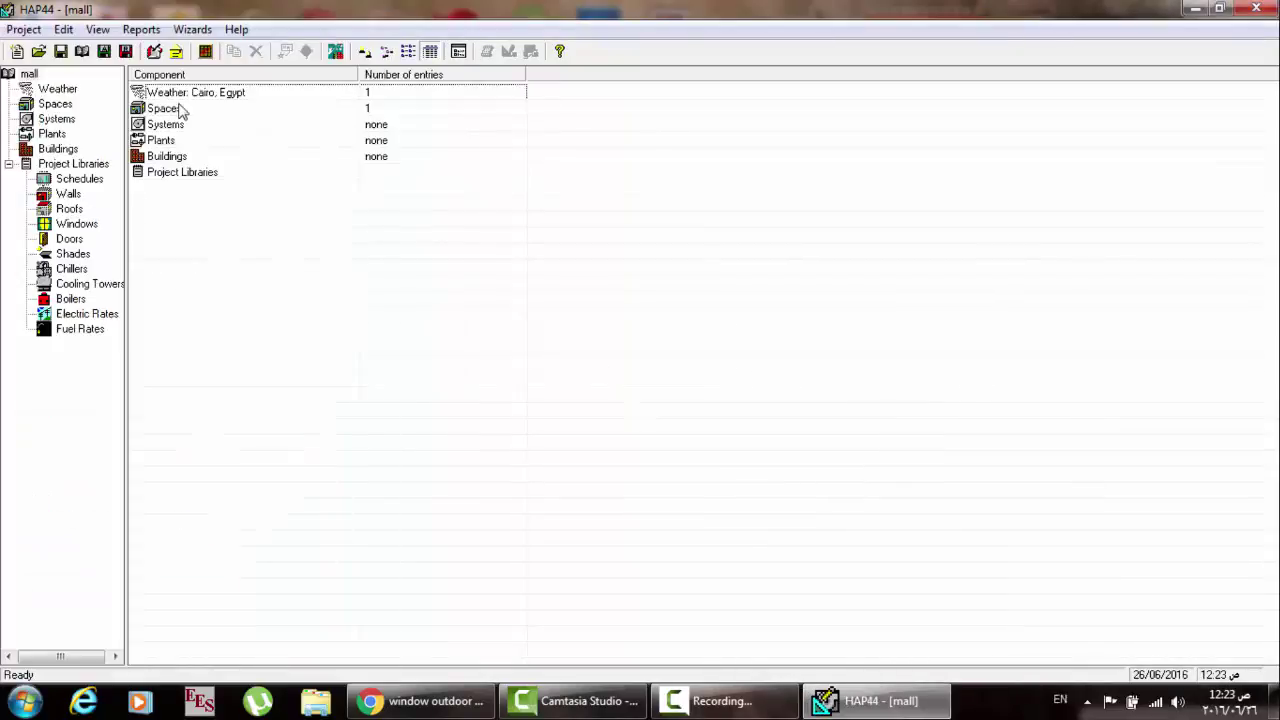
{"action": "left_click", "coordinate": [97, 29]}
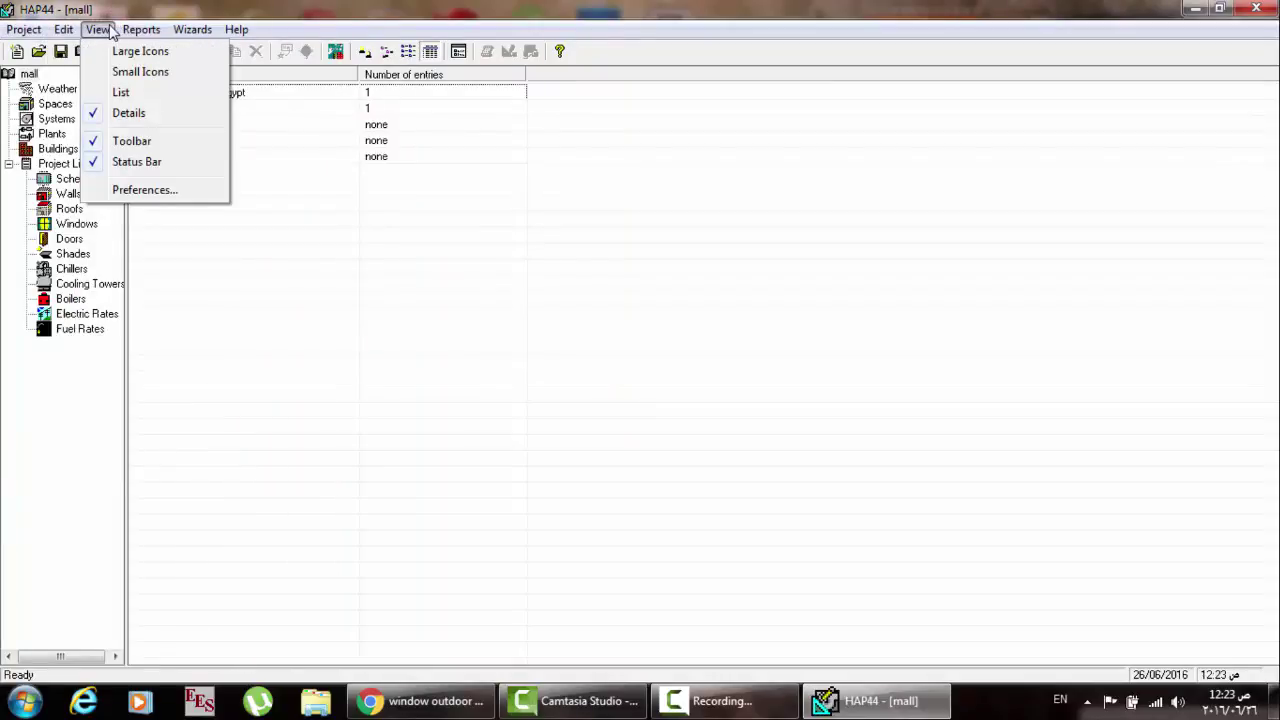
{"action": "left_click", "coordinate": [145, 190]}
{"action": "left_click", "coordinate": [481, 168]}
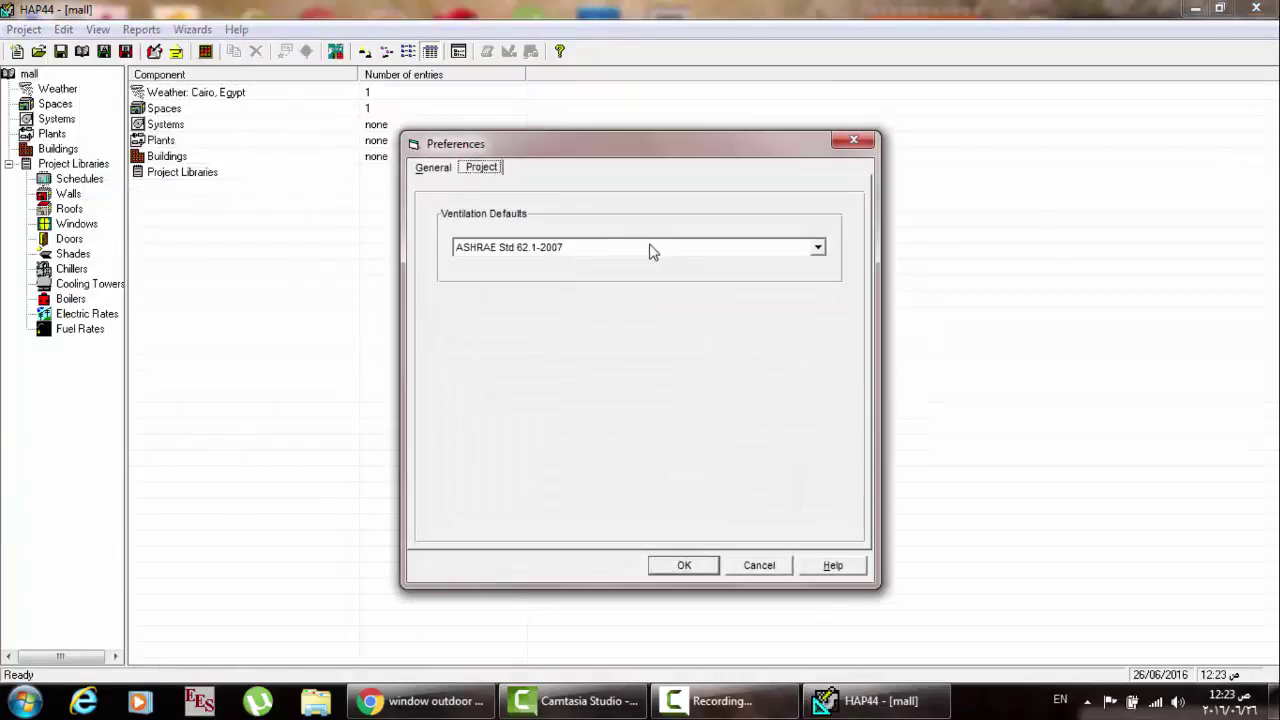
{"action": "left_click", "coordinate": [619, 253]}
{"action": "left_click", "coordinate": [662, 364]}
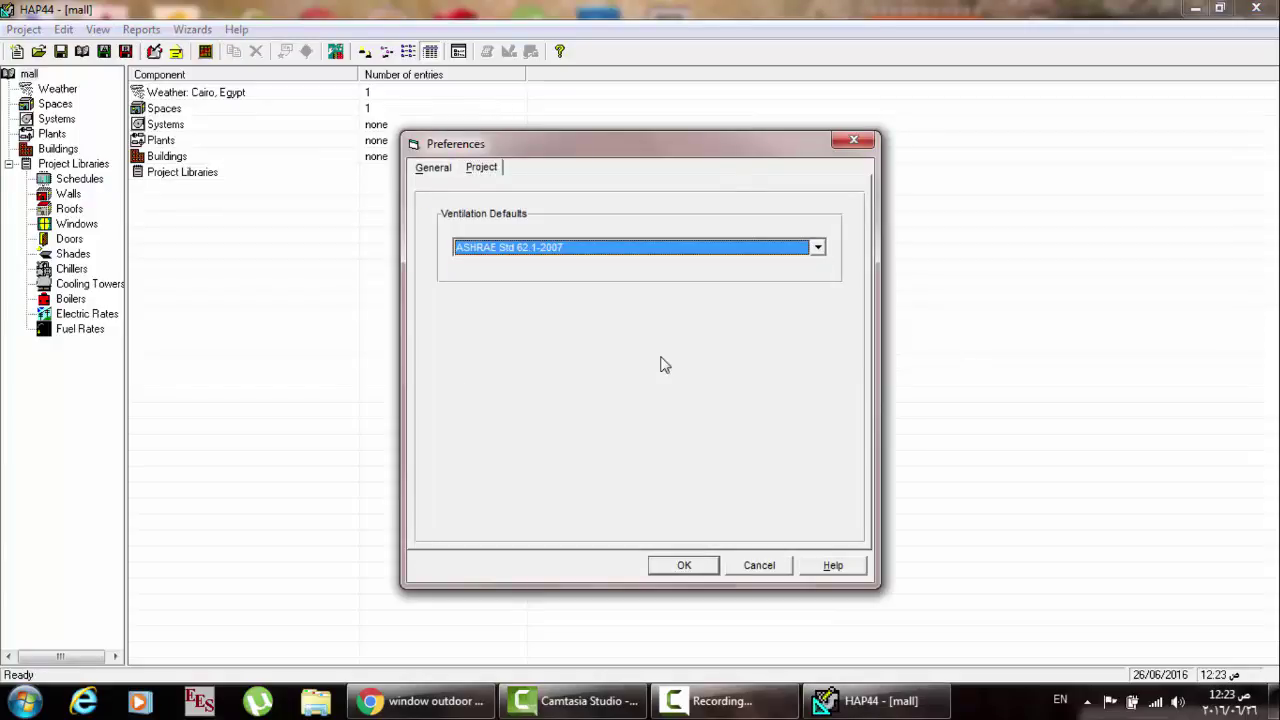
{"action": "left_click", "coordinate": [632, 253]}
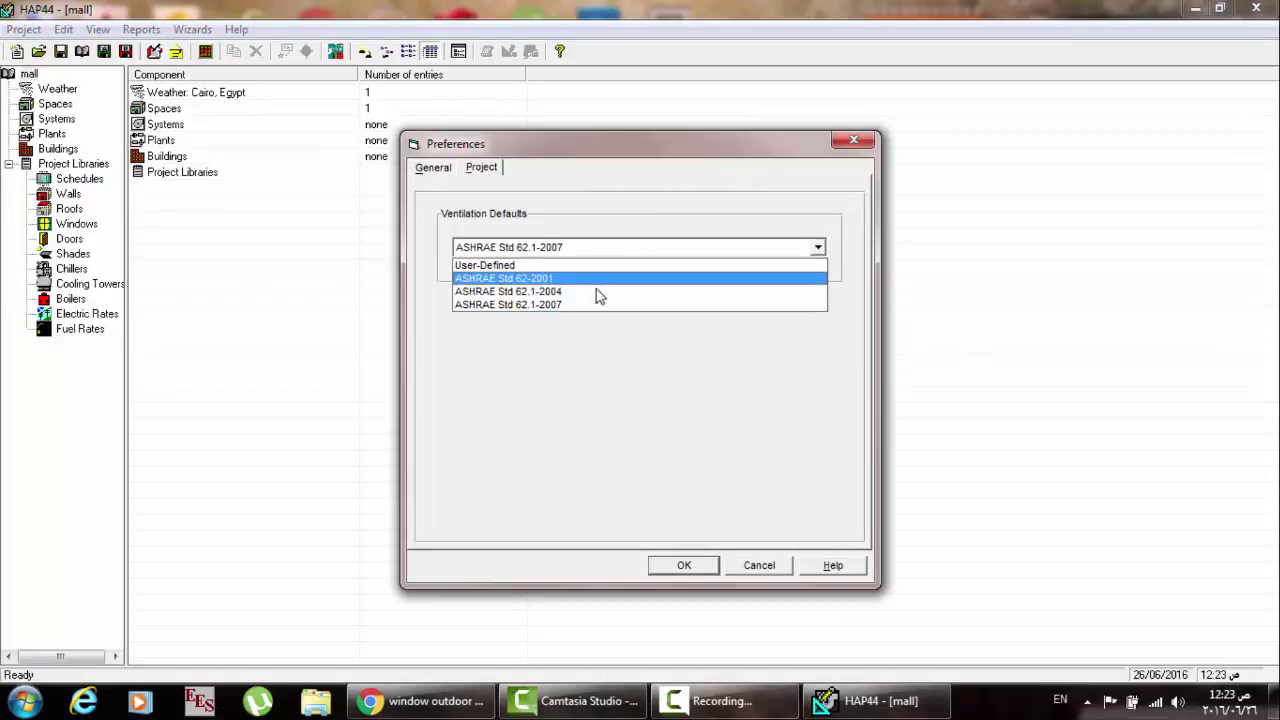
{"action": "left_click", "coordinate": [724, 540]}
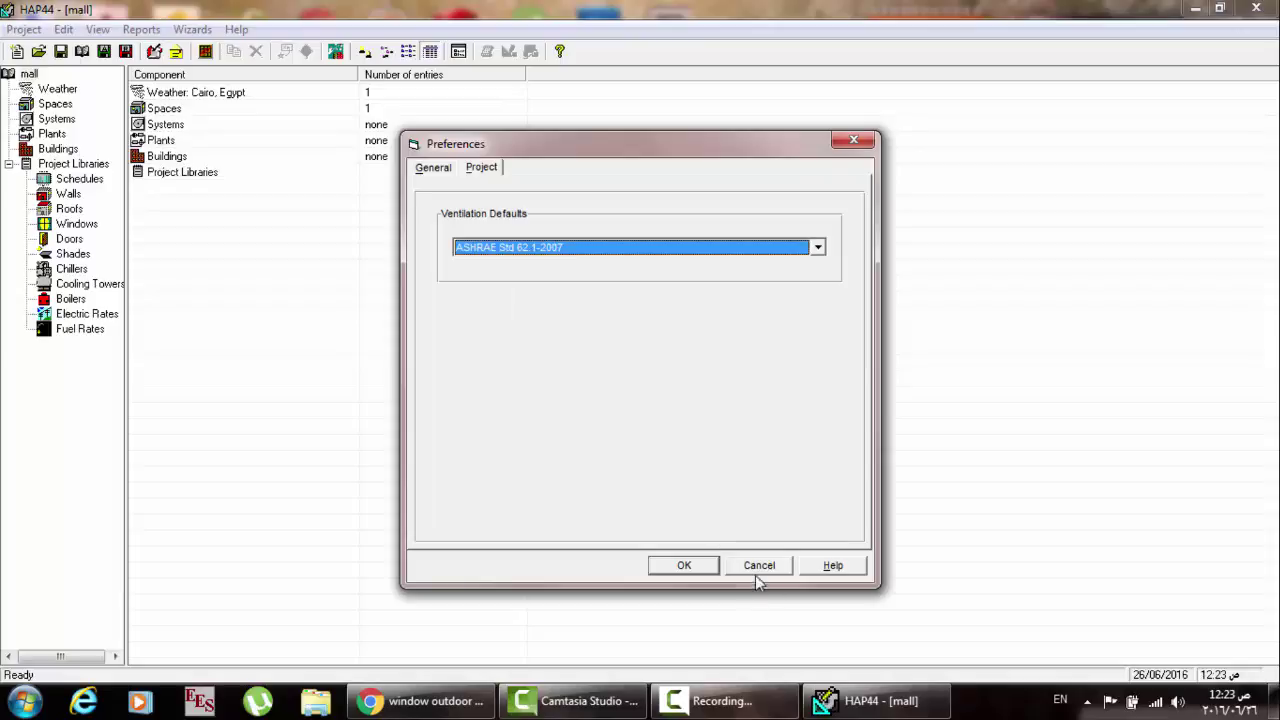
{"action": "left_click", "coordinate": [753, 568]}
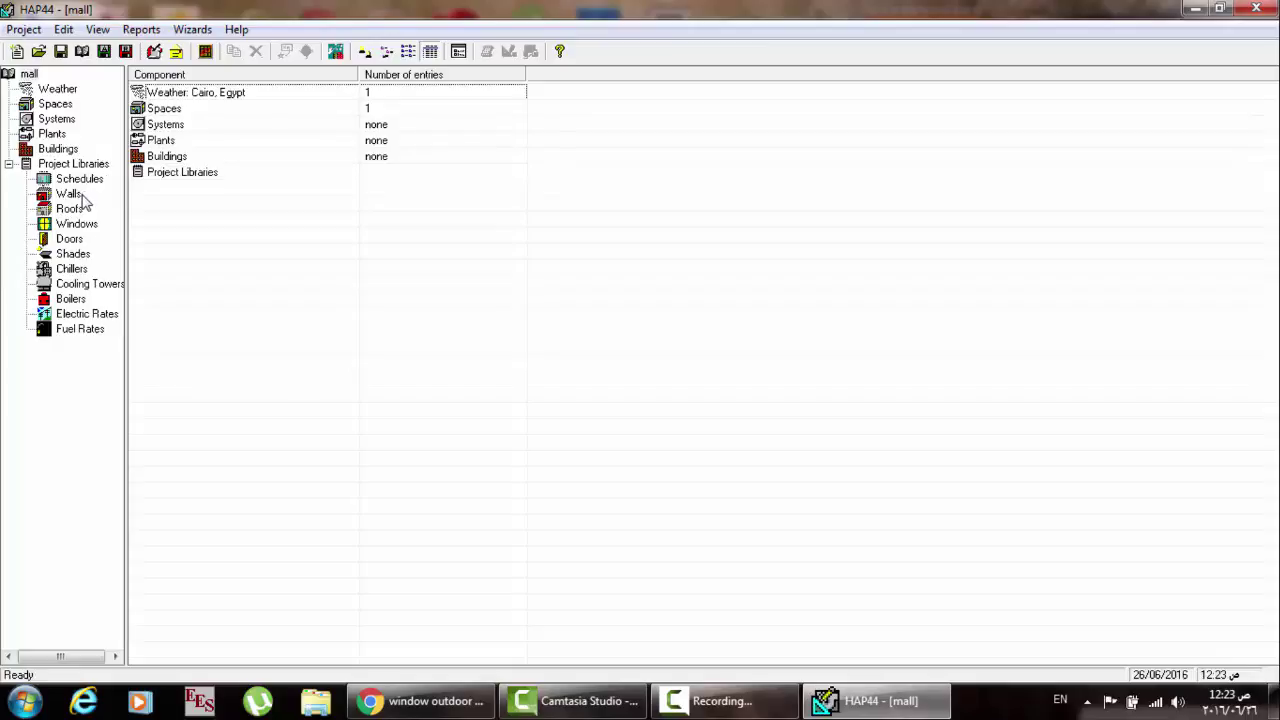
Open the Shades library, then examine the exterior building sunshade photos in Chrome and return to HAP.
{"action": "left_click", "coordinate": [84, 258]}
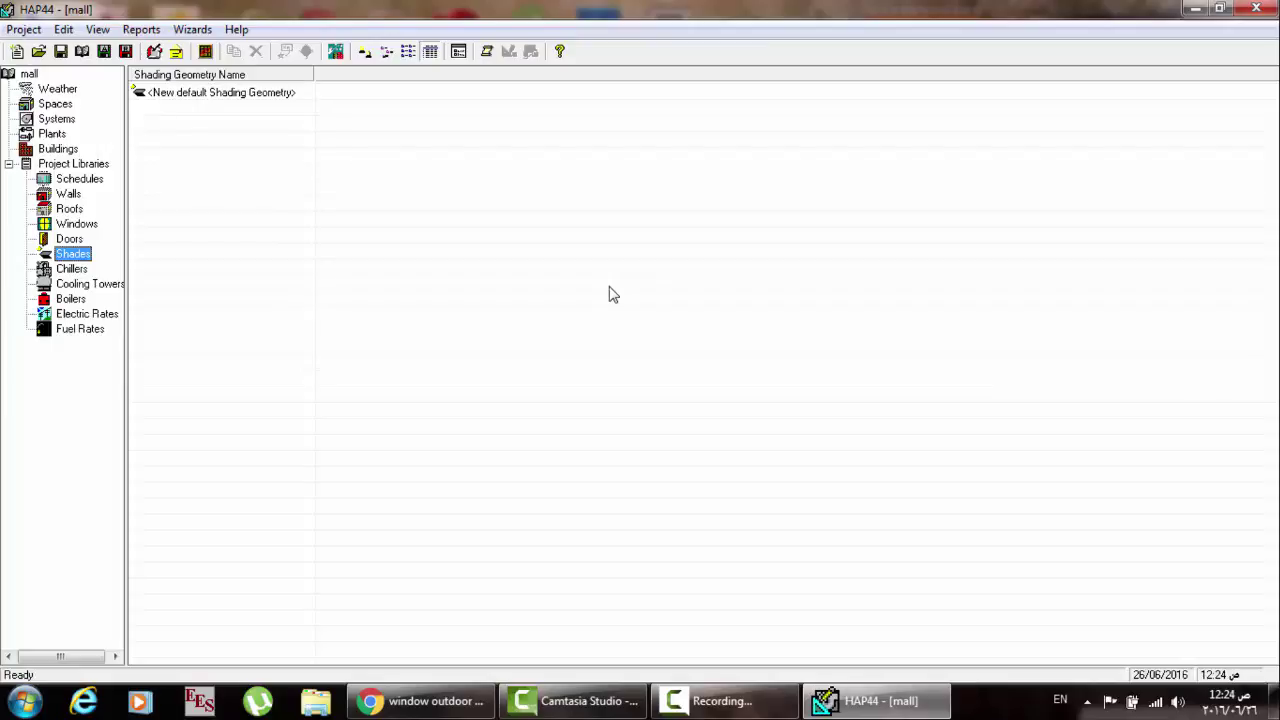
{"action": "left_click", "coordinate": [420, 701]}
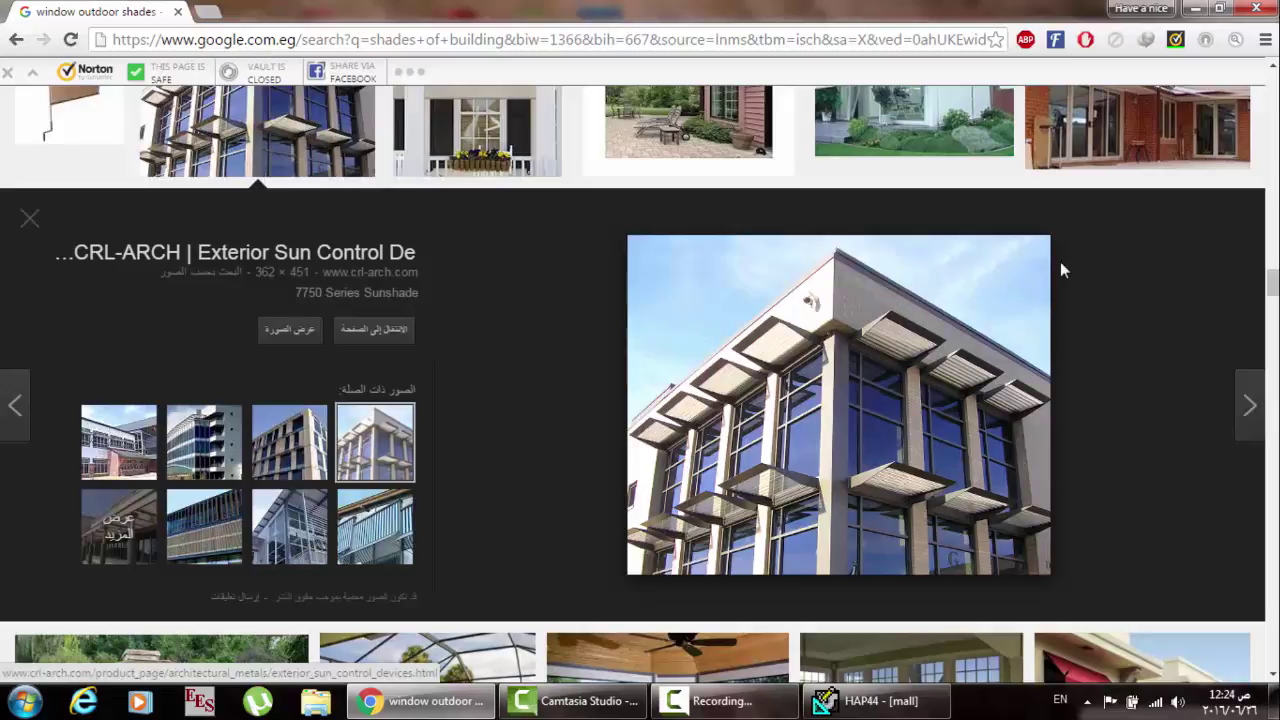
{"action": "scroll", "coordinate": [1061, 264], "scroll_direction": "down", "scroll_amount": 2}
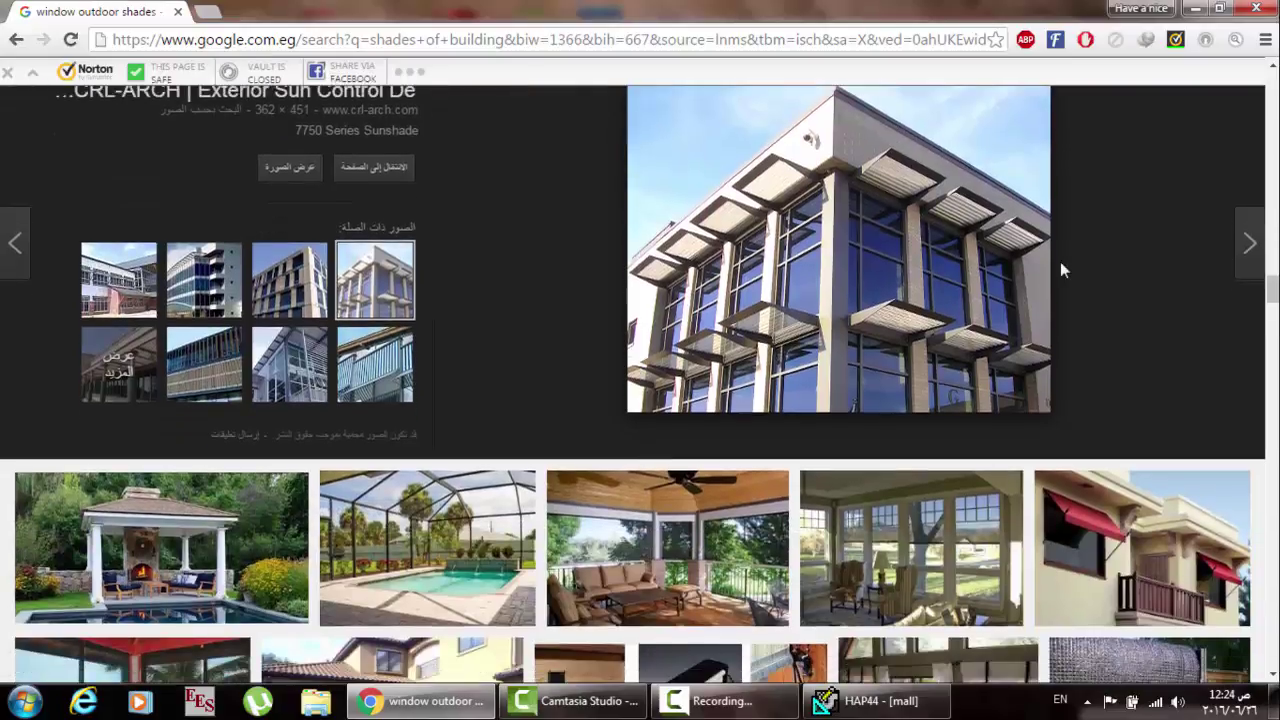
{"action": "scroll", "coordinate": [1061, 268], "scroll_direction": "down", "scroll_amount": 2}
{"action": "scroll", "coordinate": [1061, 268], "scroll_direction": "up", "scroll_amount": 2}
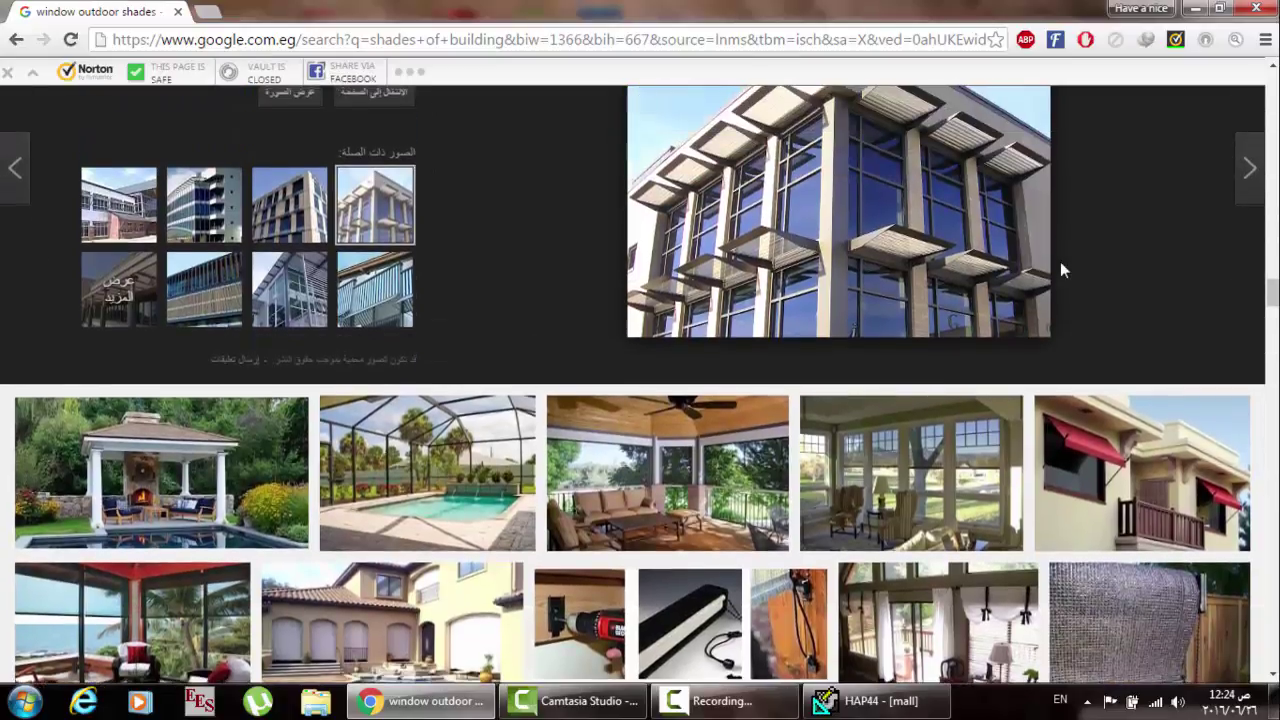
{"action": "scroll", "coordinate": [1060, 261], "scroll_direction": "up", "scroll_amount": 1}
{"action": "scroll", "coordinate": [857, 300], "scroll_direction": "up", "scroll_amount": 1}
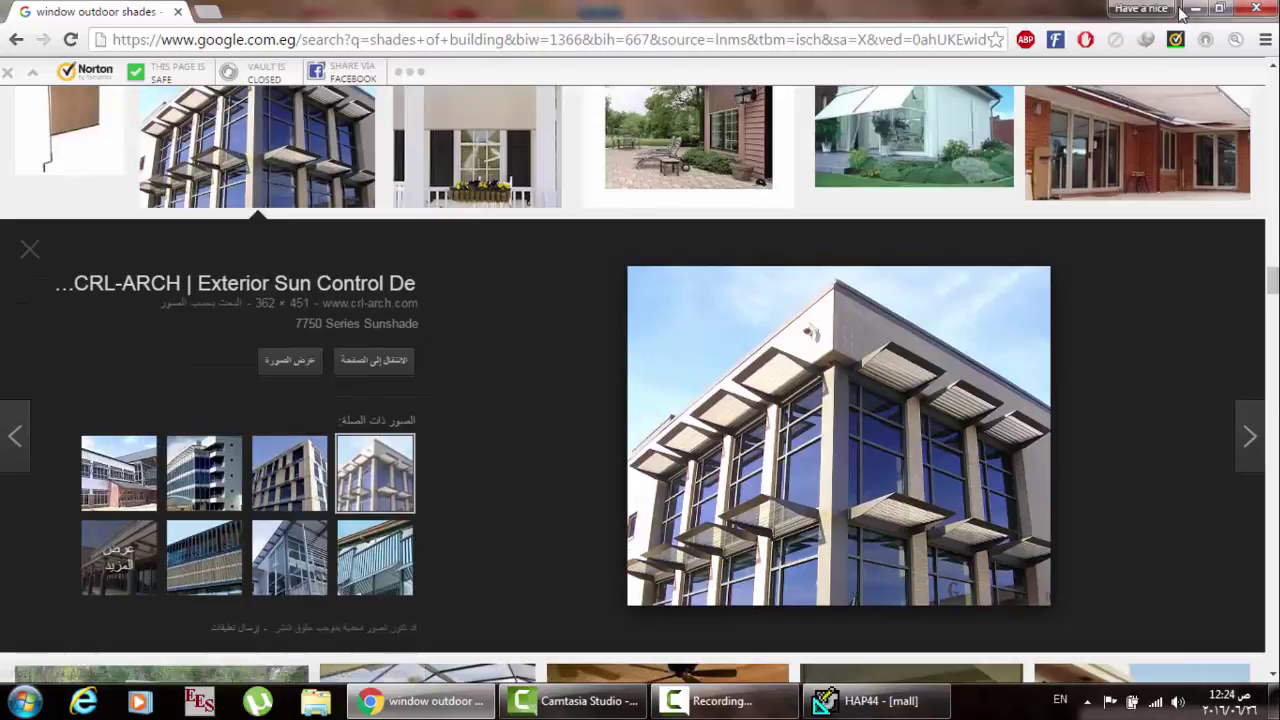
{"action": "left_click", "coordinate": [870, 701]}
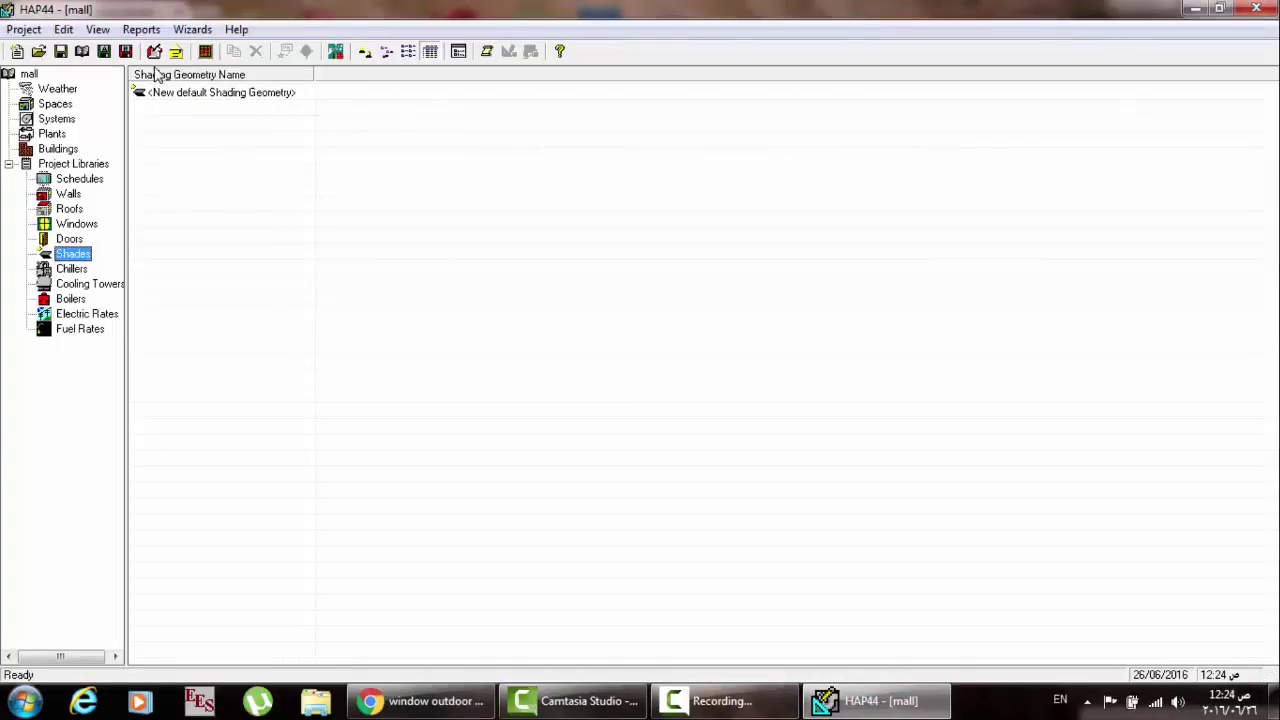
Create a new shading geometry named 001 Shade, consult the sunshade photo in Chrome, and save the shade.
{"action": "double_click", "coordinate": [185, 95]}
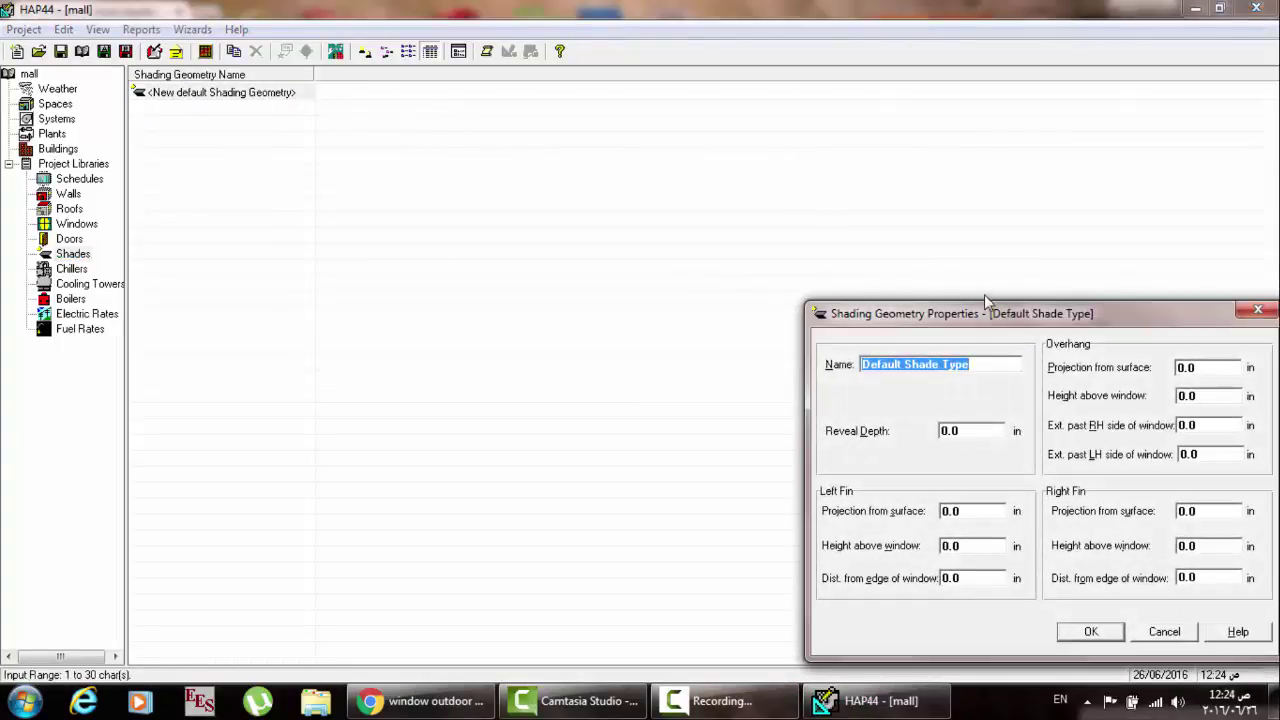
{"action": "mouse_move", "coordinate": [984, 313]}
{"action": "left_mouse_down"}
{"action": "mouse_move", "coordinate": [793, 281]}
{"action": "mouse_move", "coordinate": [465, 195]}
{"action": "mouse_move", "coordinate": [616, 177]}
{"action": "left_mouse_up"}
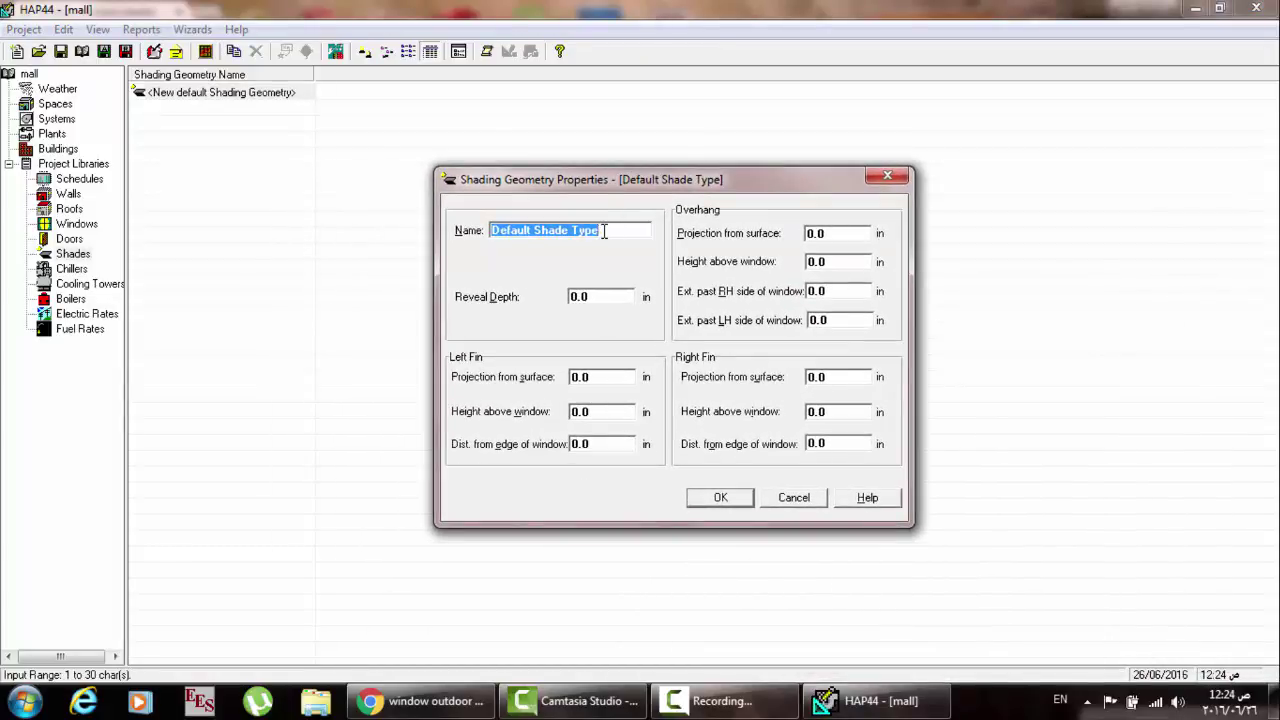
{"action": "type", "text": "001"}
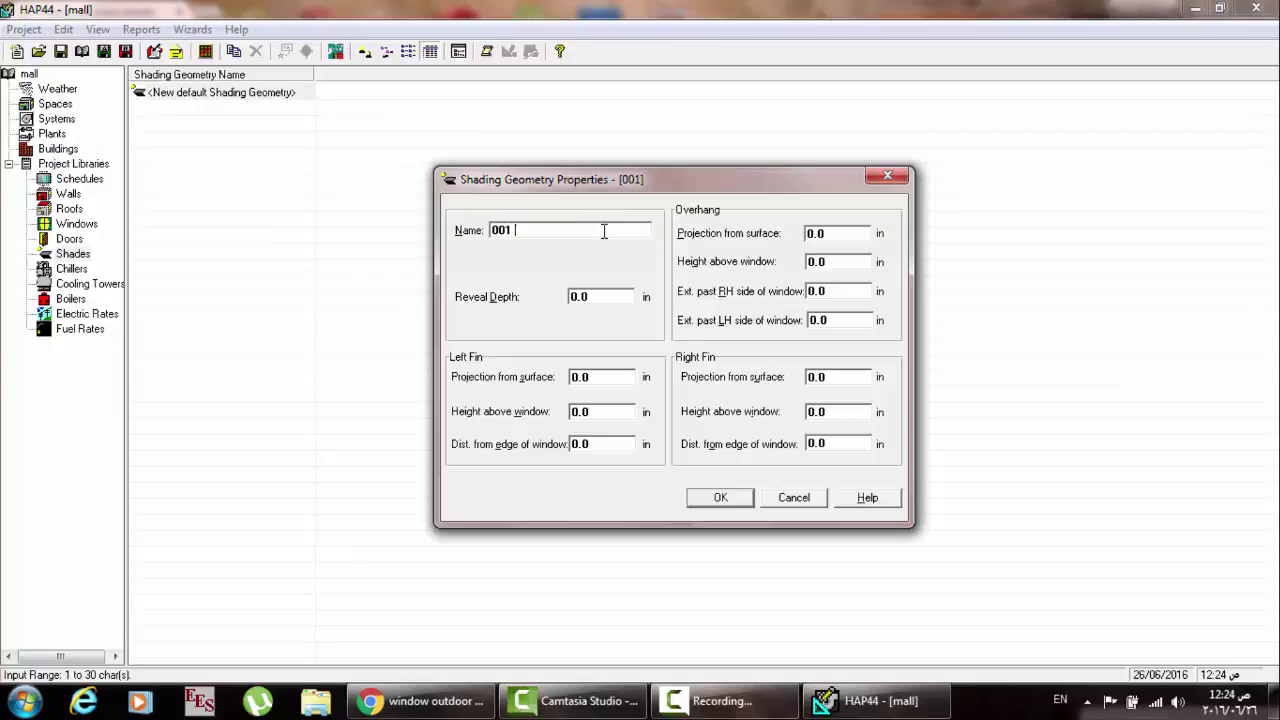
{"action": "type", "text": " Shade"}
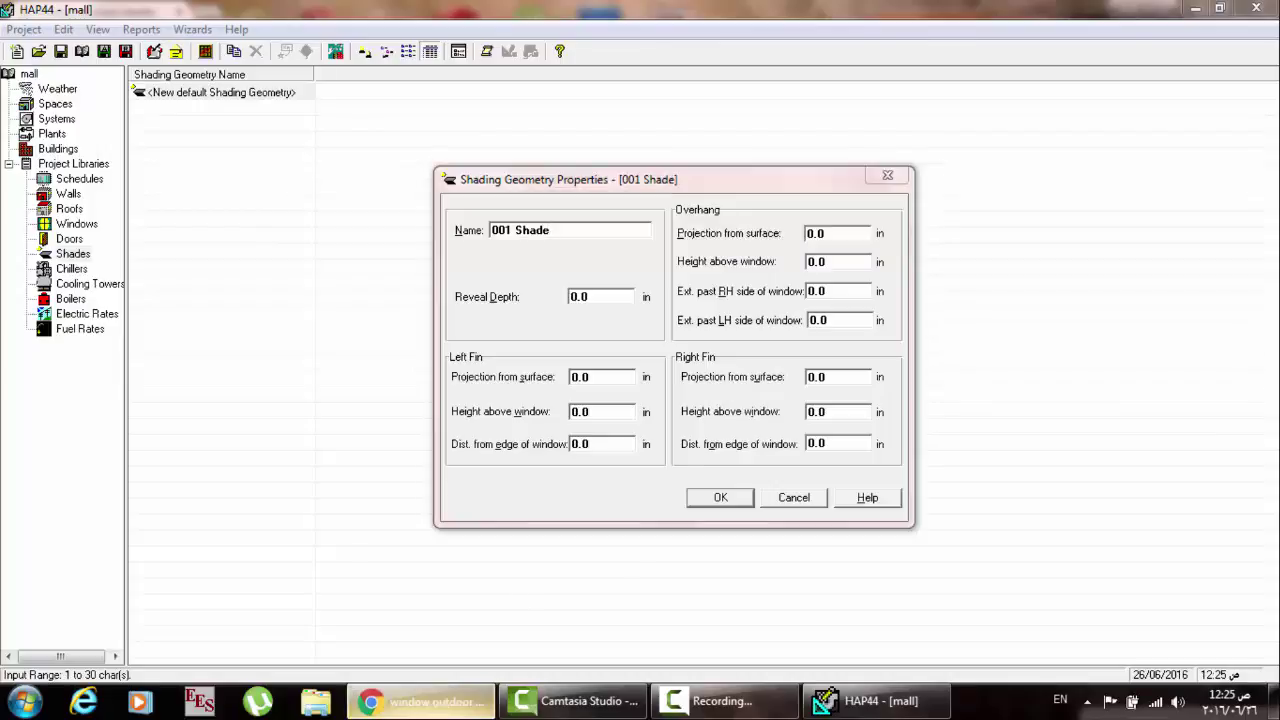
{"action": "left_click", "coordinate": [418, 701]}
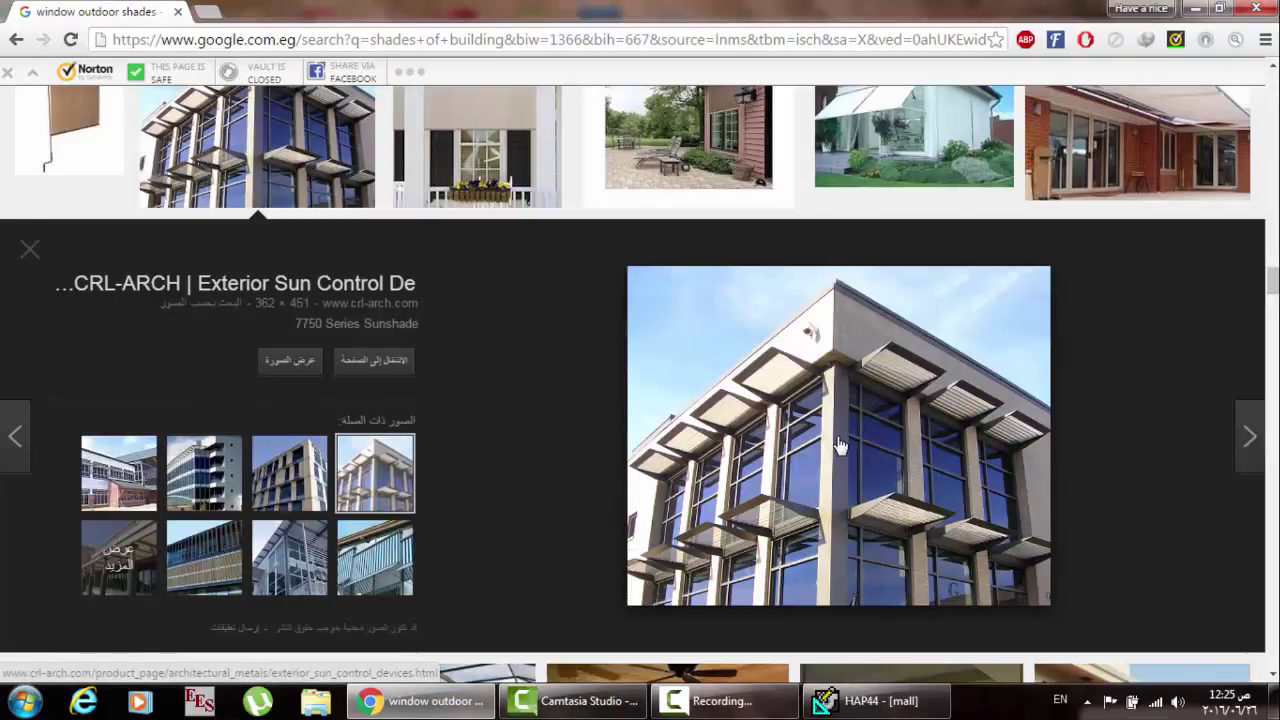
{"action": "key", "text": "alt+Tab"}
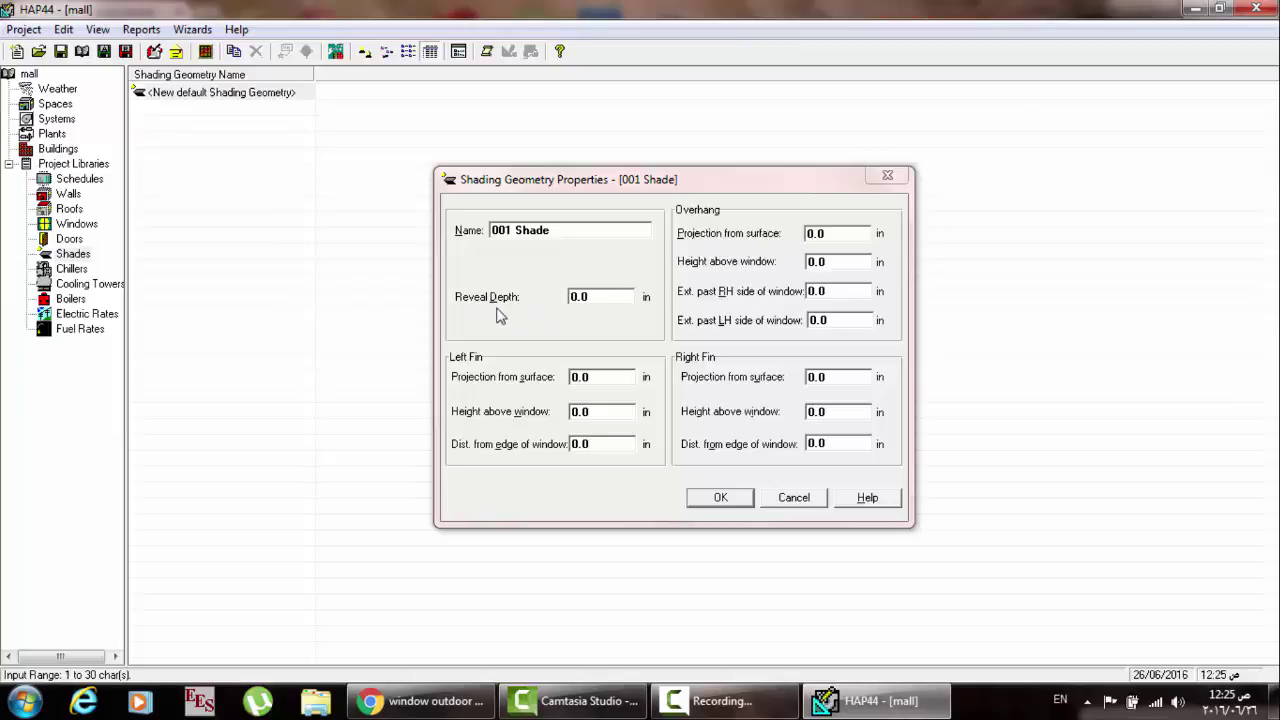
{"action": "left_click", "coordinate": [720, 497]}
Set the measurement units to SI Metric in the preferences and reopen the Shades library.
{"action": "left_click", "coordinate": [143, 31]}
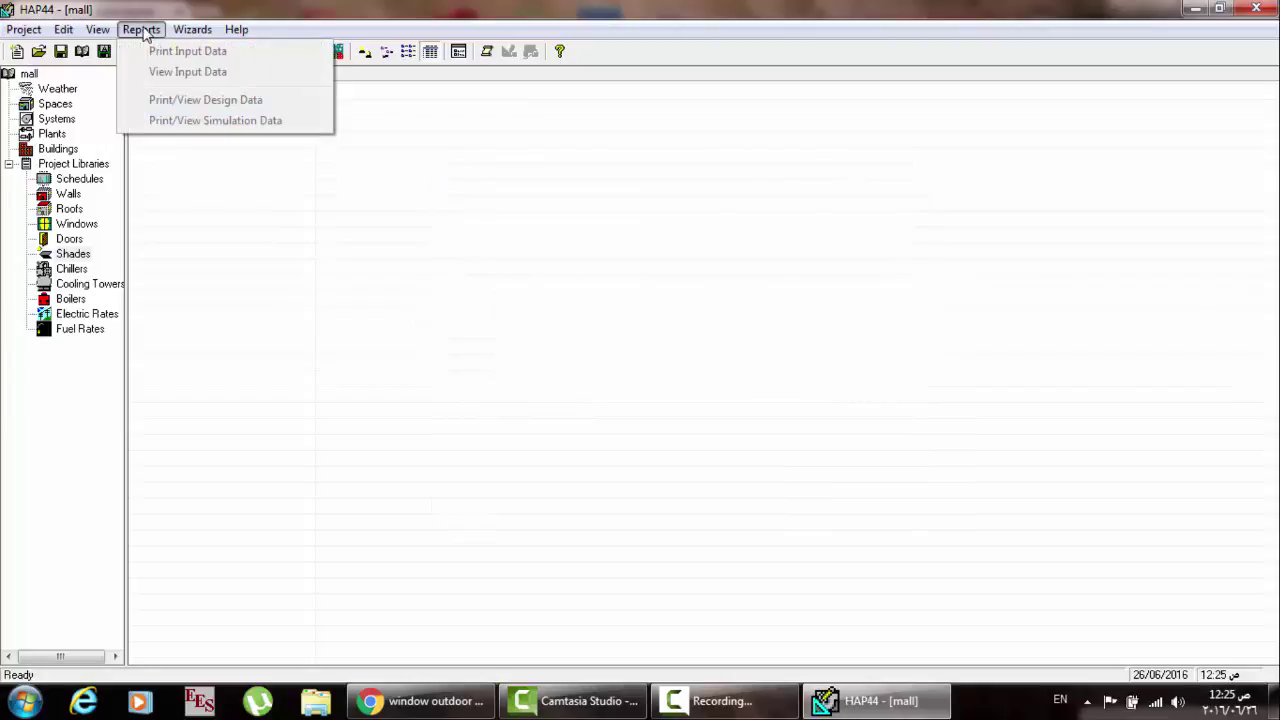
{"action": "mouse_move", "coordinate": [97, 29]}
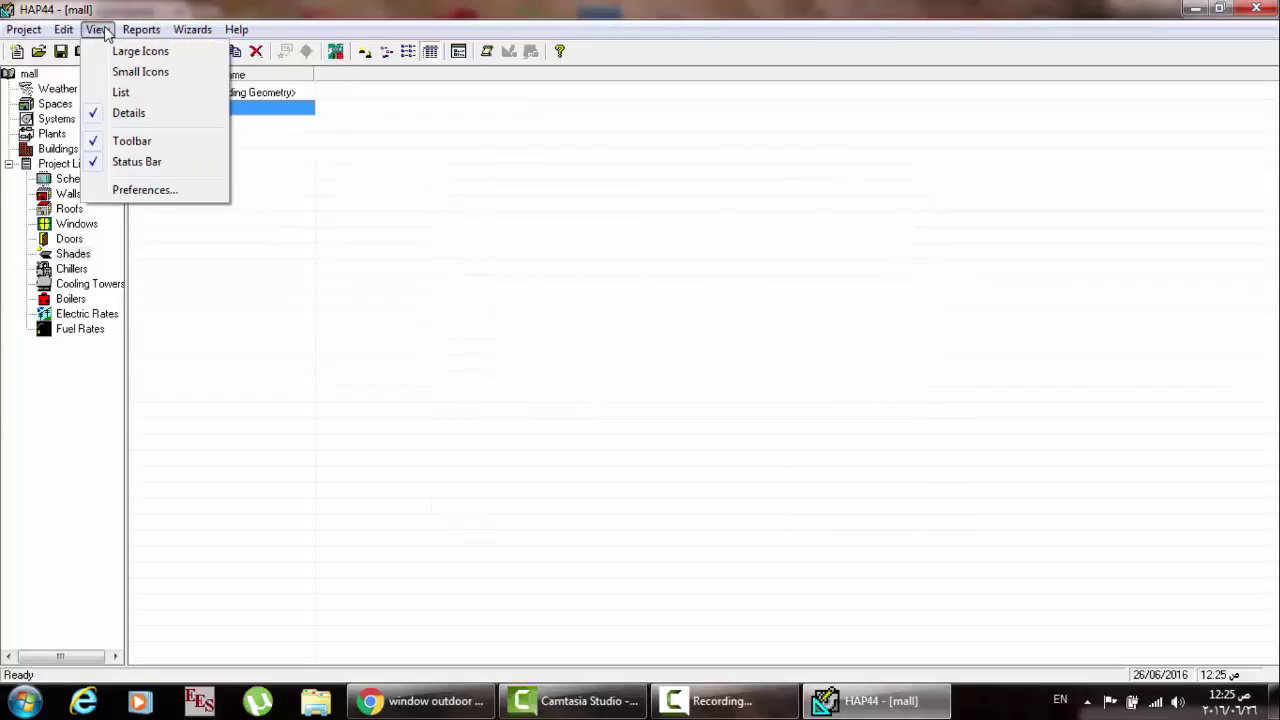
{"action": "left_click", "coordinate": [145, 190]}
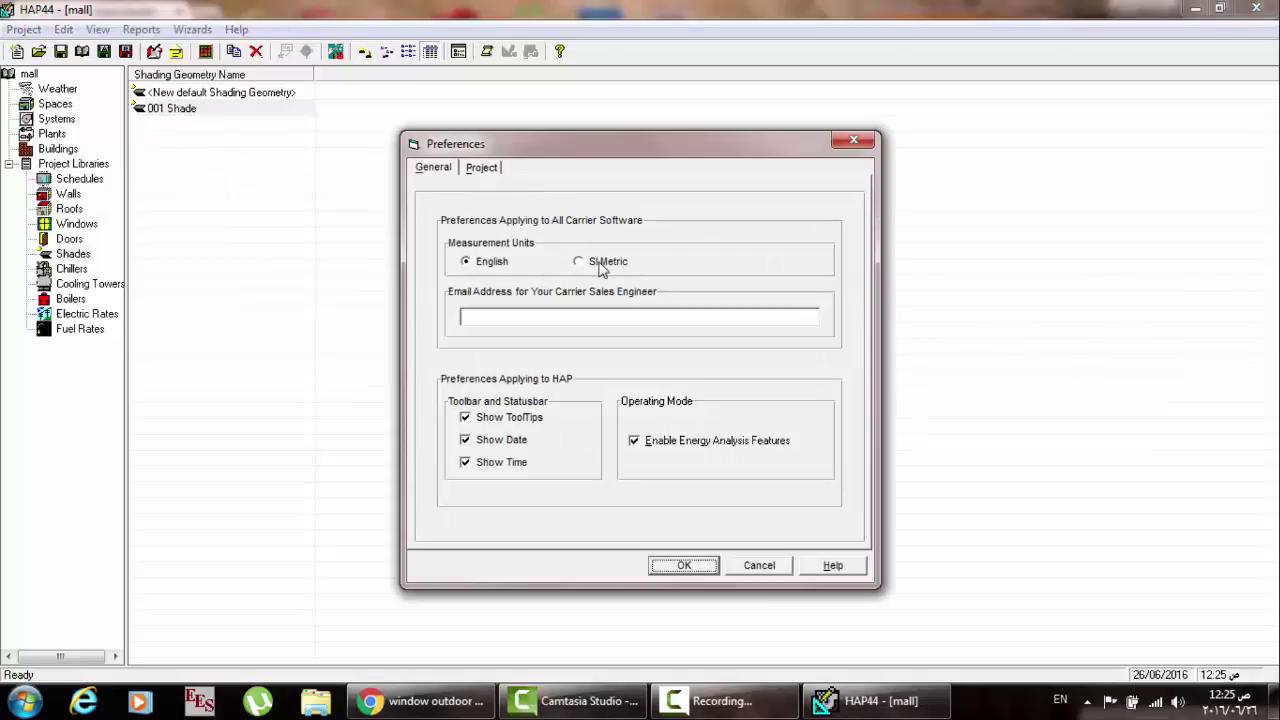
{"action": "left_click", "coordinate": [590, 263]}
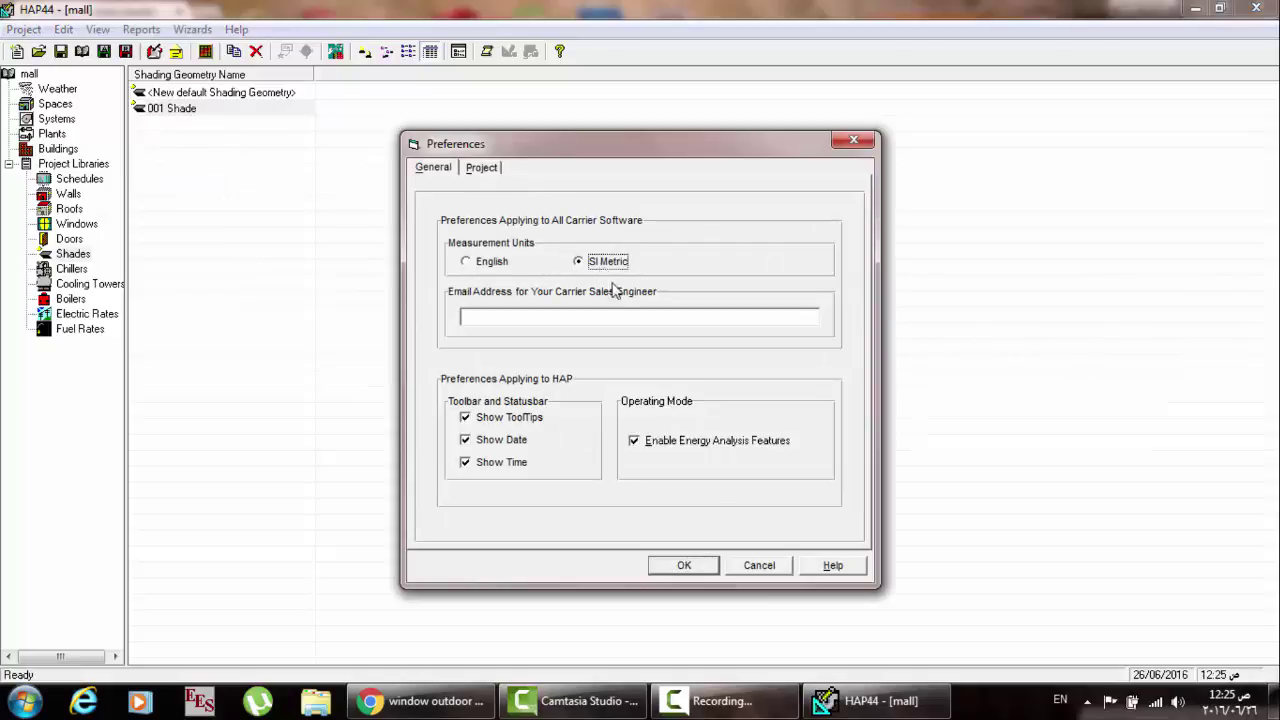
{"action": "left_click", "coordinate": [685, 569]}
{"action": "left_click", "coordinate": [684, 566]}
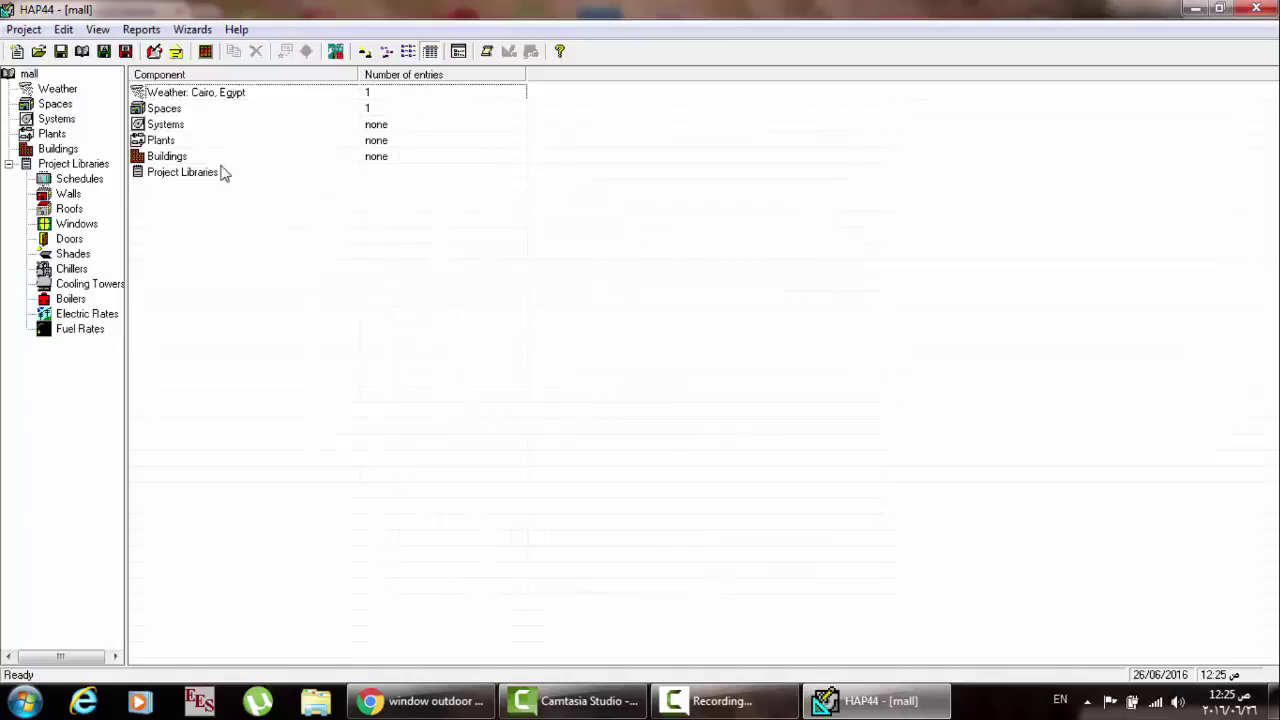
{"action": "left_click", "coordinate": [72, 254]}
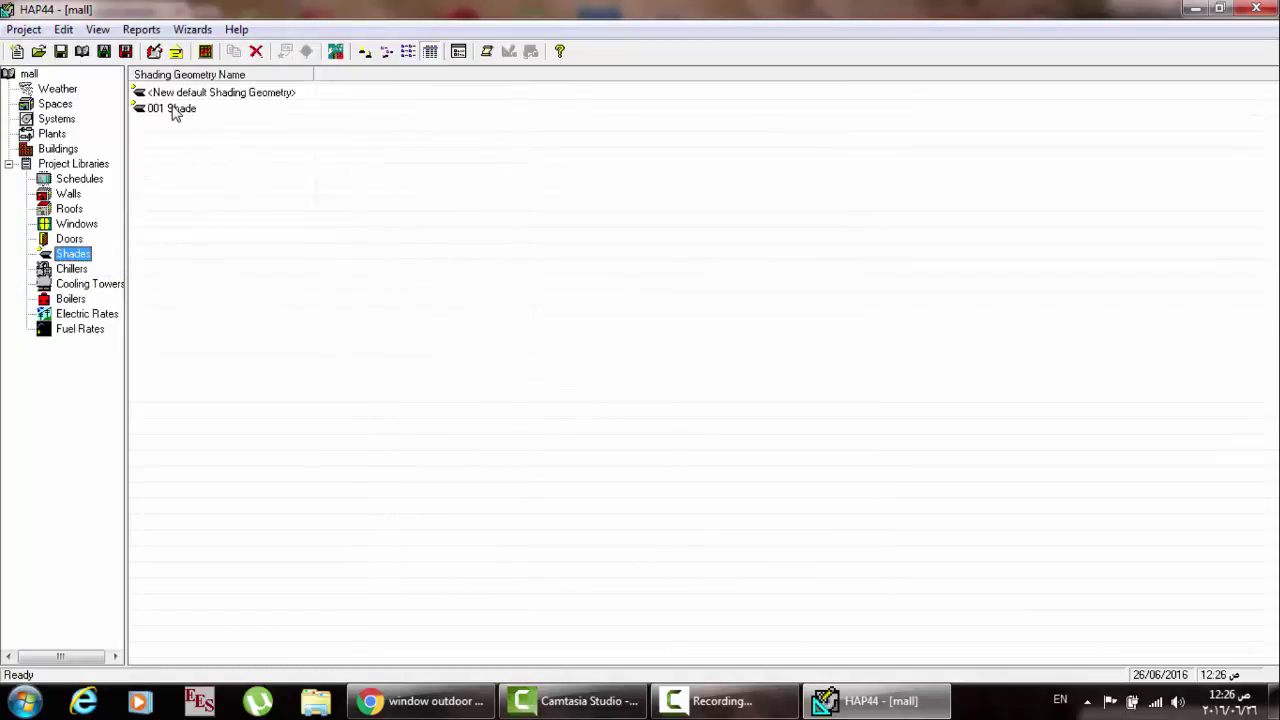
{"action": "double_click", "coordinate": [173, 110]}
{"action": "left_click_drag", "start_coordinate": [1005, 313], "coordinate": [588, 192]}
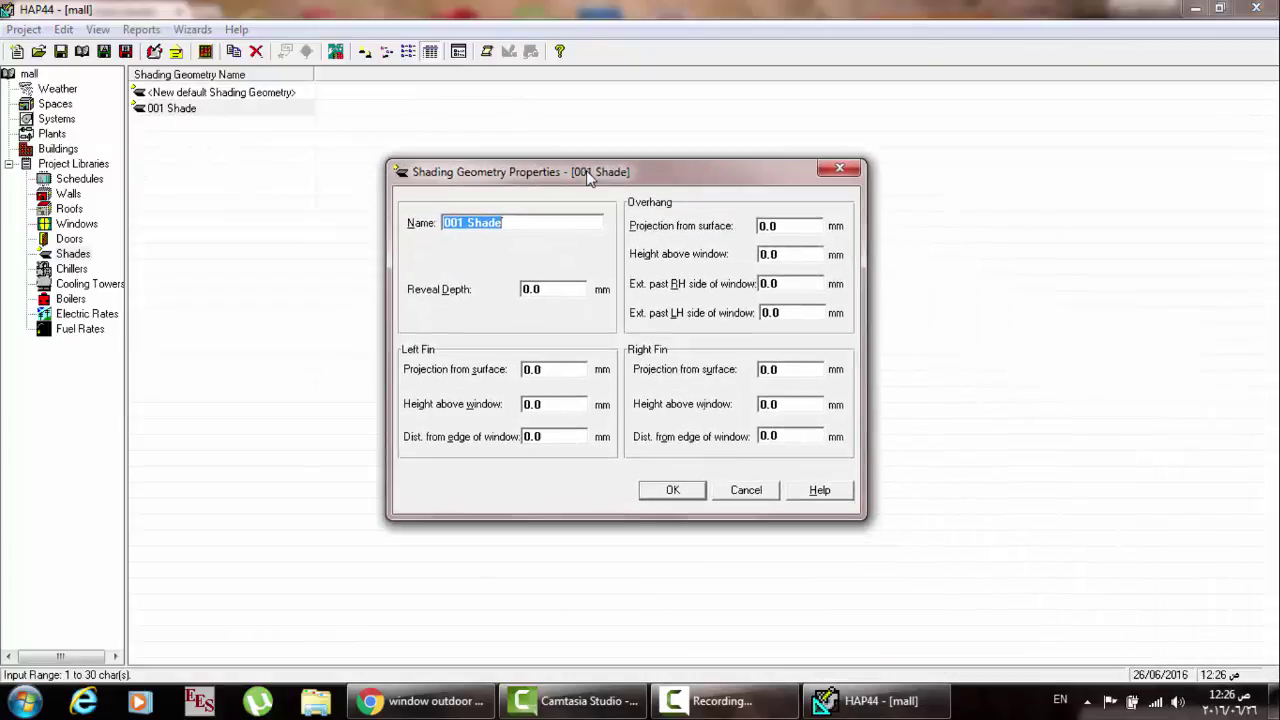
{"action": "left_click", "coordinate": [549, 286]}
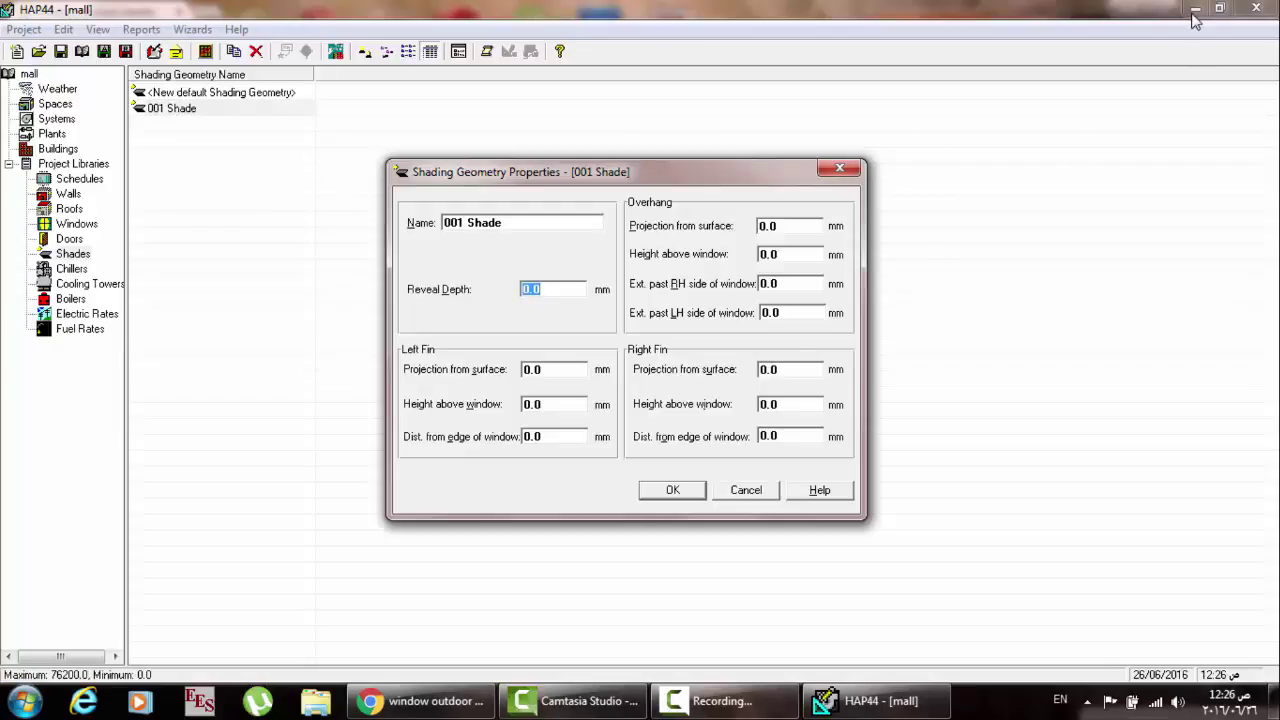
{"action": "left_click", "coordinate": [746, 489]}
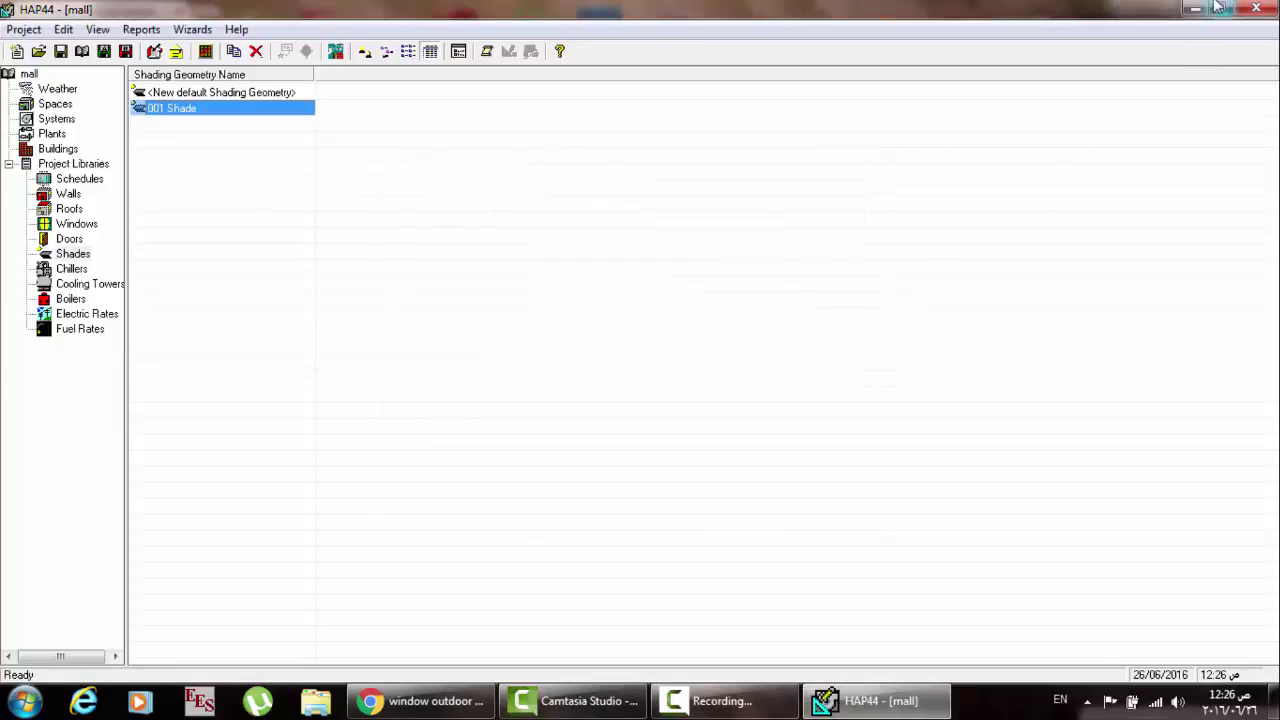
Open the window shade diagram 1.JPG from the desktop, keeping the current Windows color scheme and disabling that prompt.
{"action": "left_click", "coordinate": [1196, 8]}
{"action": "left_click", "coordinate": [1198, 8]}
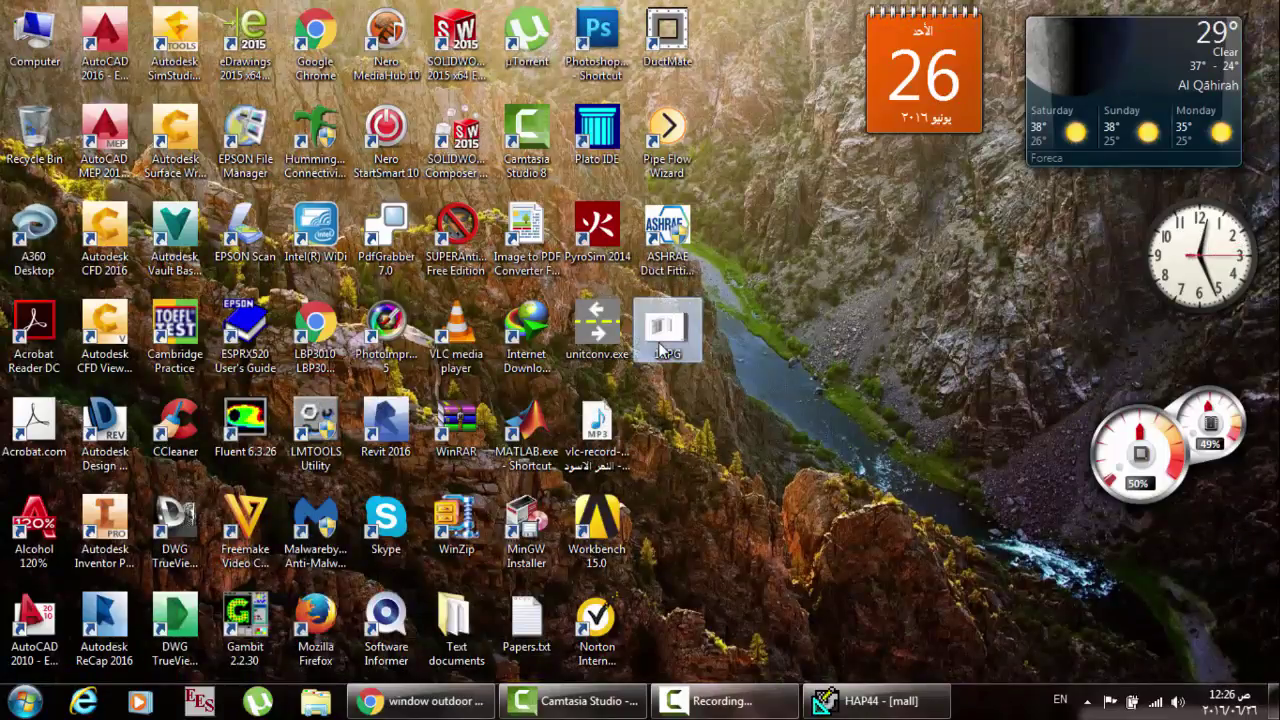
{"action": "double_click", "coordinate": [660, 347]}
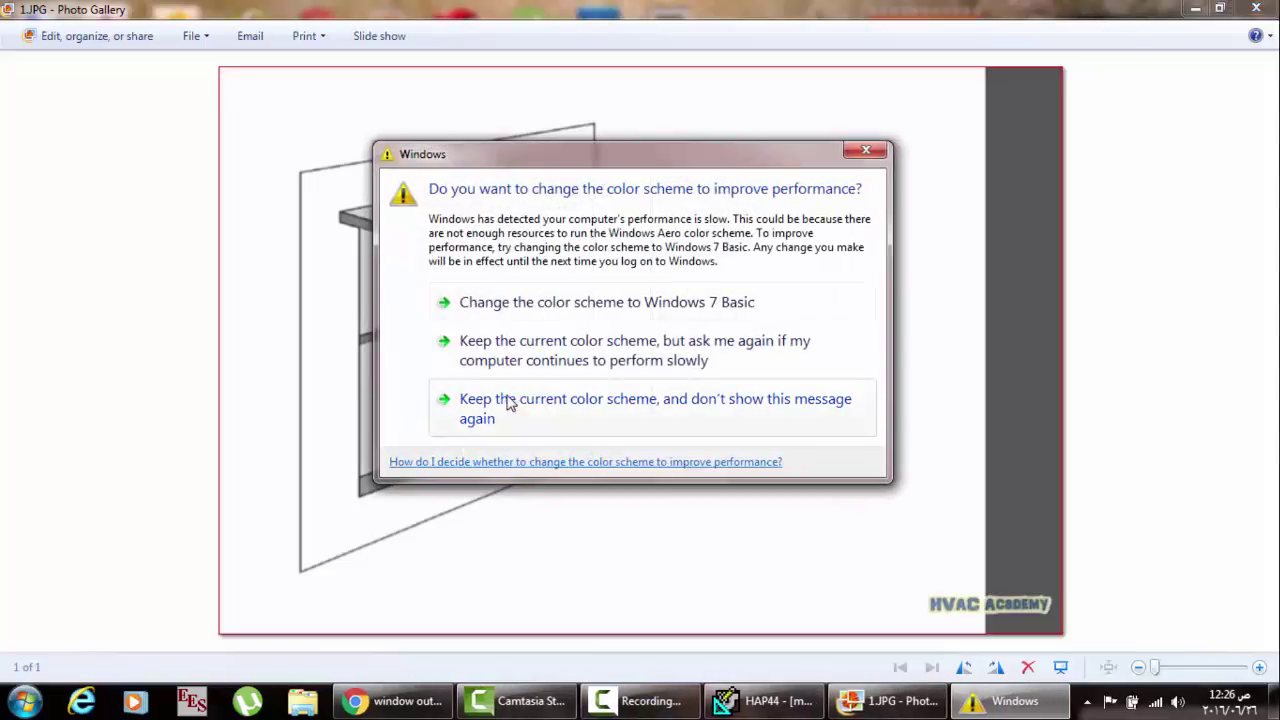
{"action": "left_click", "coordinate": [508, 400]}
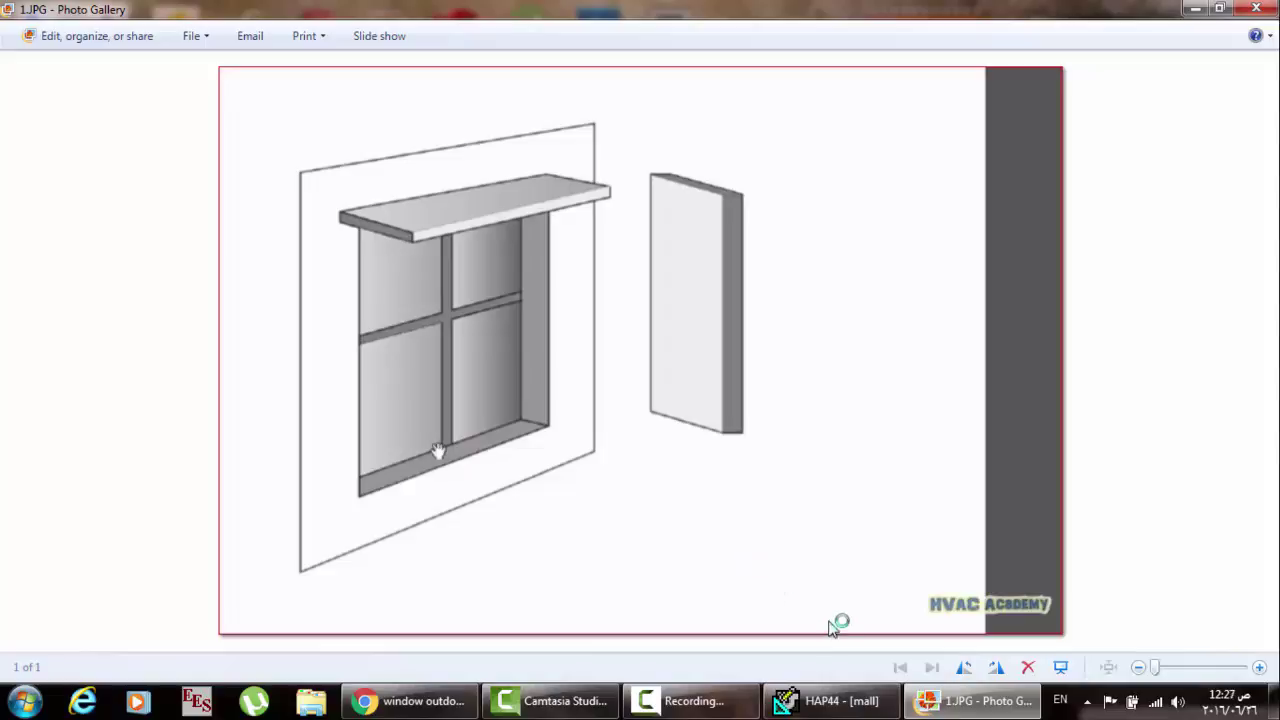
Switch back to HAP and open the properties of 001 Shade with its reveal depth ready for editing.
{"action": "left_click", "coordinate": [825, 700]}
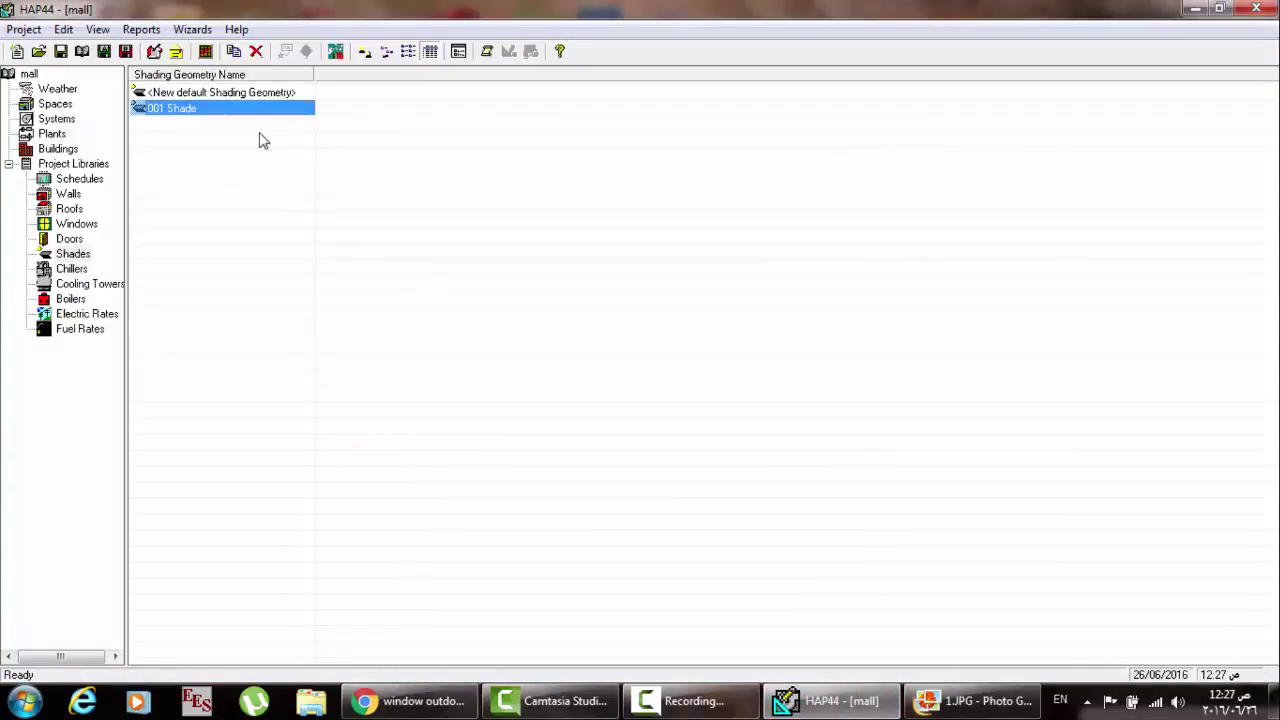
{"action": "key", "text": "Return"}
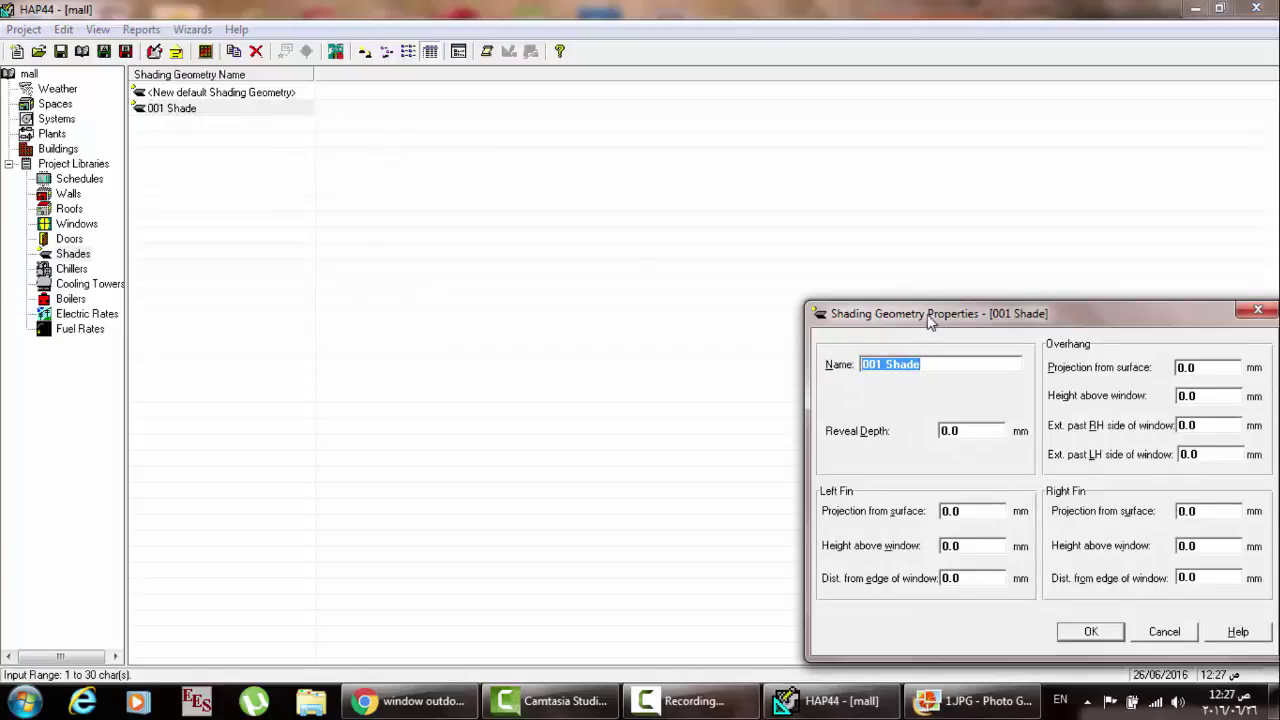
{"action": "left_click_drag", "start_coordinate": [928, 318], "coordinate": [445, 218]}
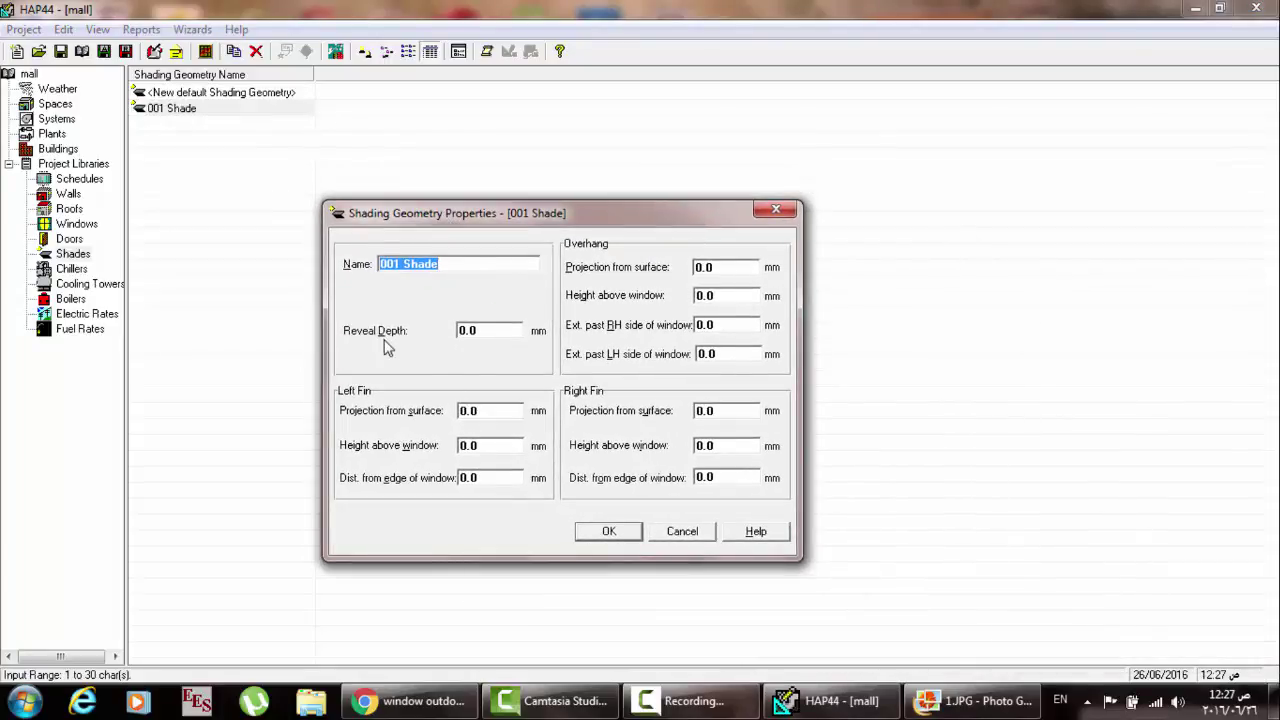
{"action": "left_click", "coordinate": [491, 329]}
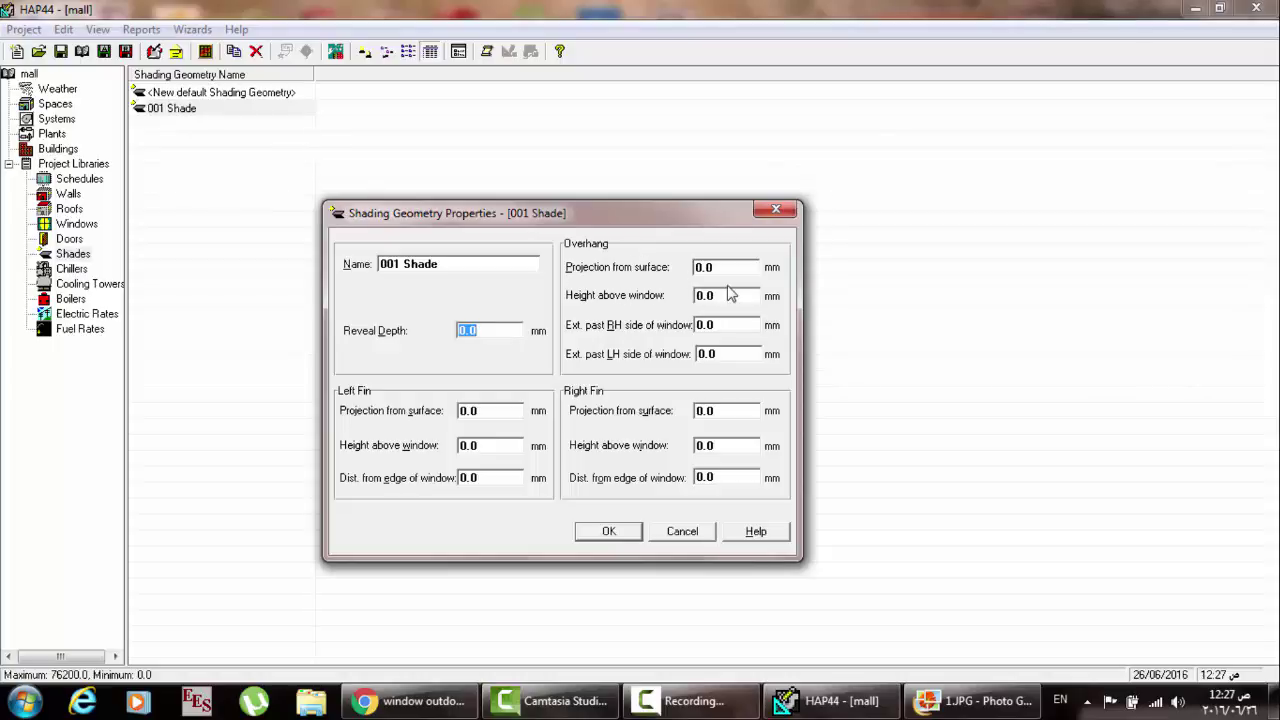
Compare the window diagram in 1.JPG with the reveal, overhang and fin dimensions required for 001 Shade in HAP.
{"action": "left_click", "coordinate": [968, 701]}
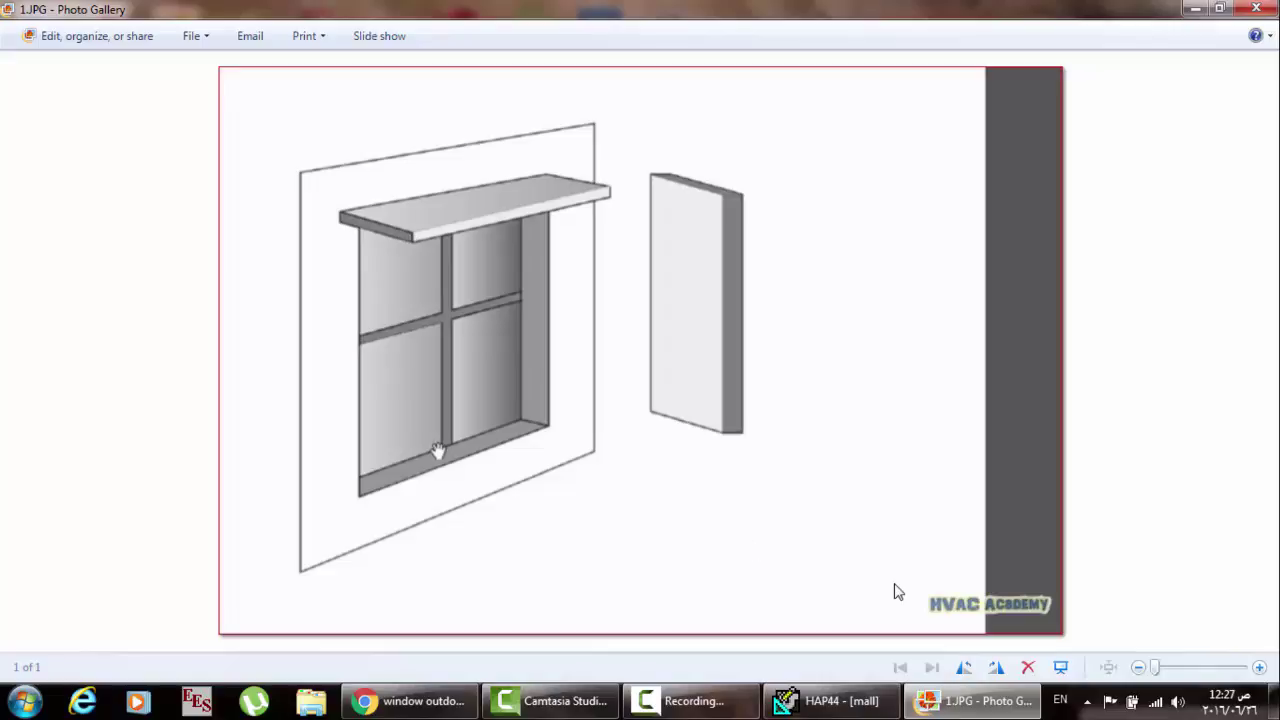
{"action": "left_click", "coordinate": [806, 701]}
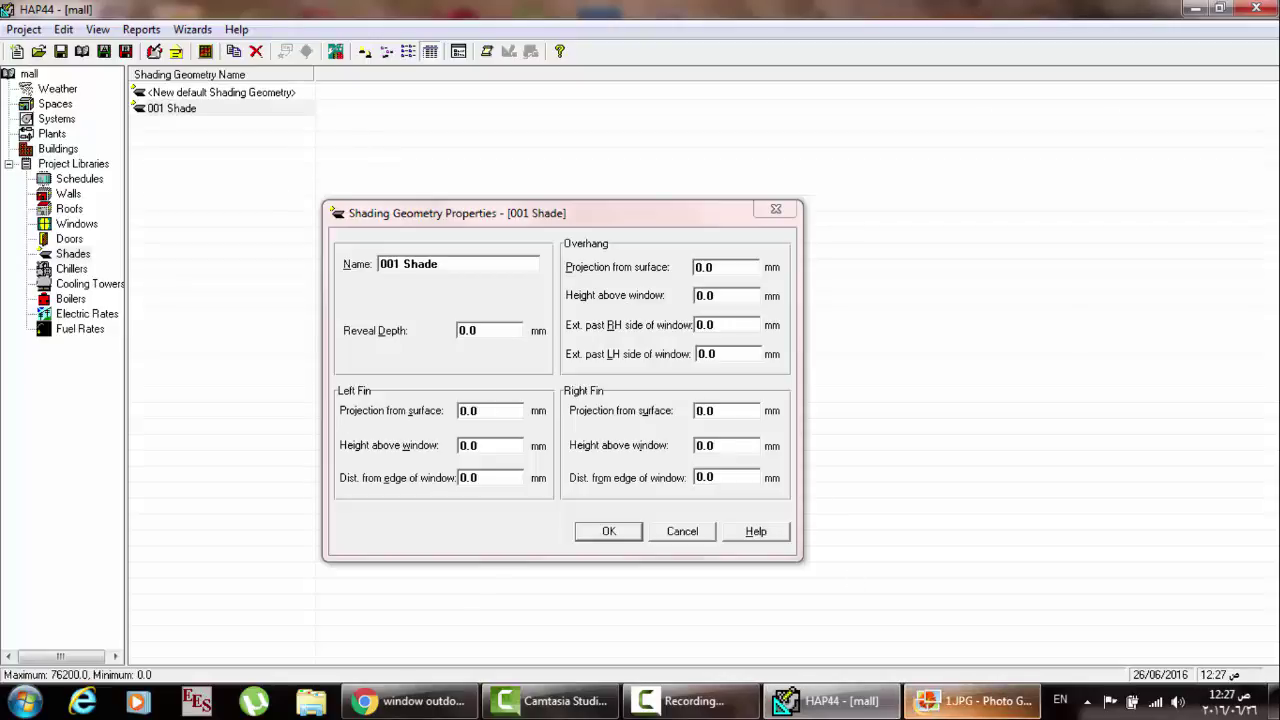
{"action": "left_click", "coordinate": [970, 701]}
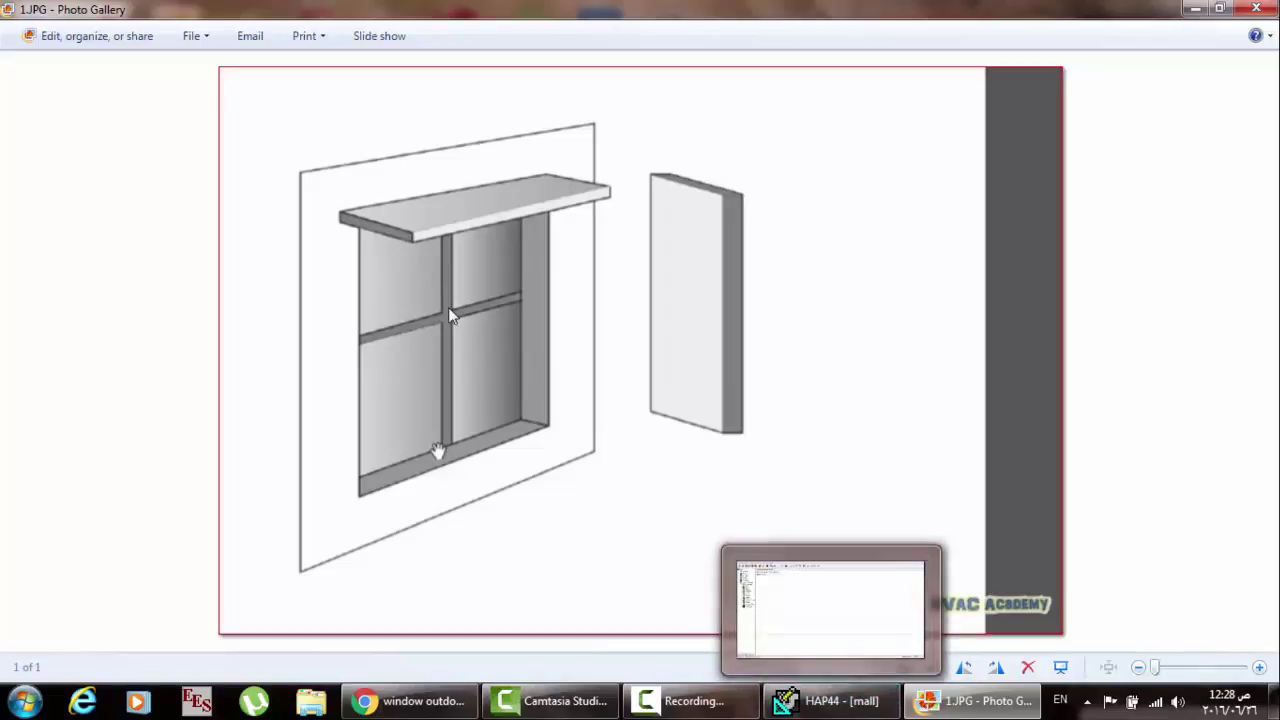
{"action": "left_click", "coordinate": [815, 705]}
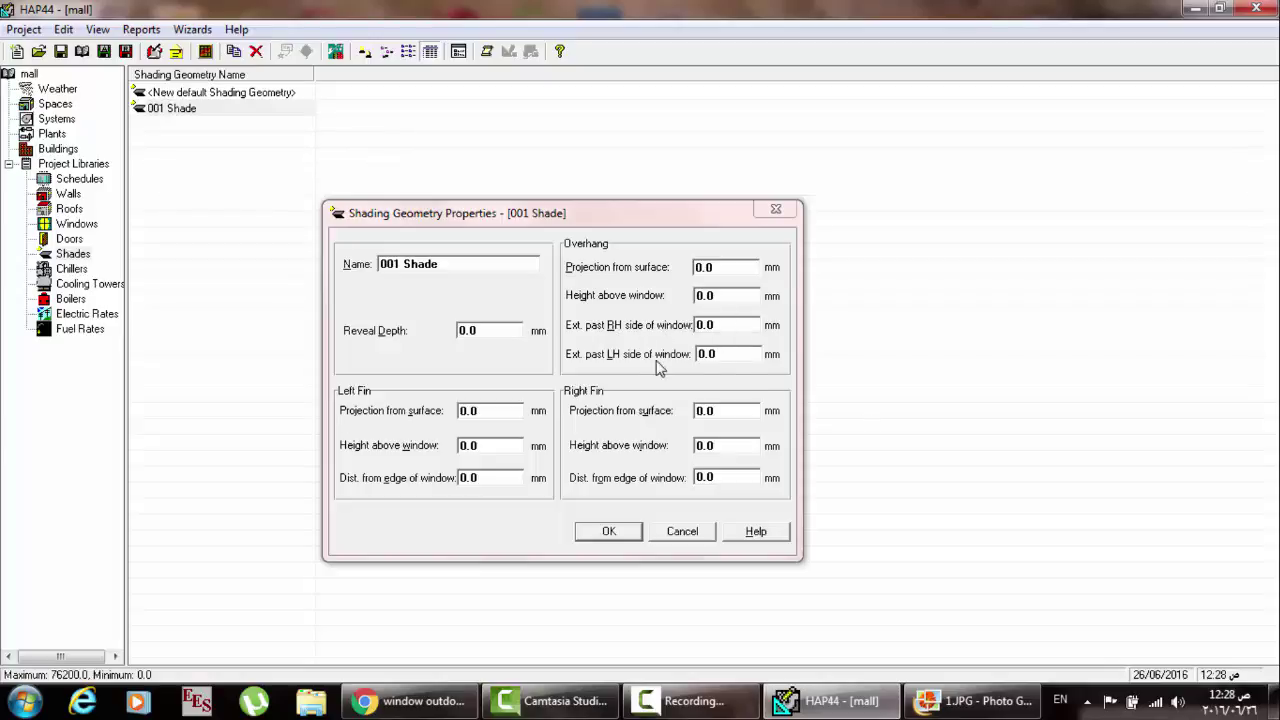
{"action": "key", "text": "alt+Tab"}
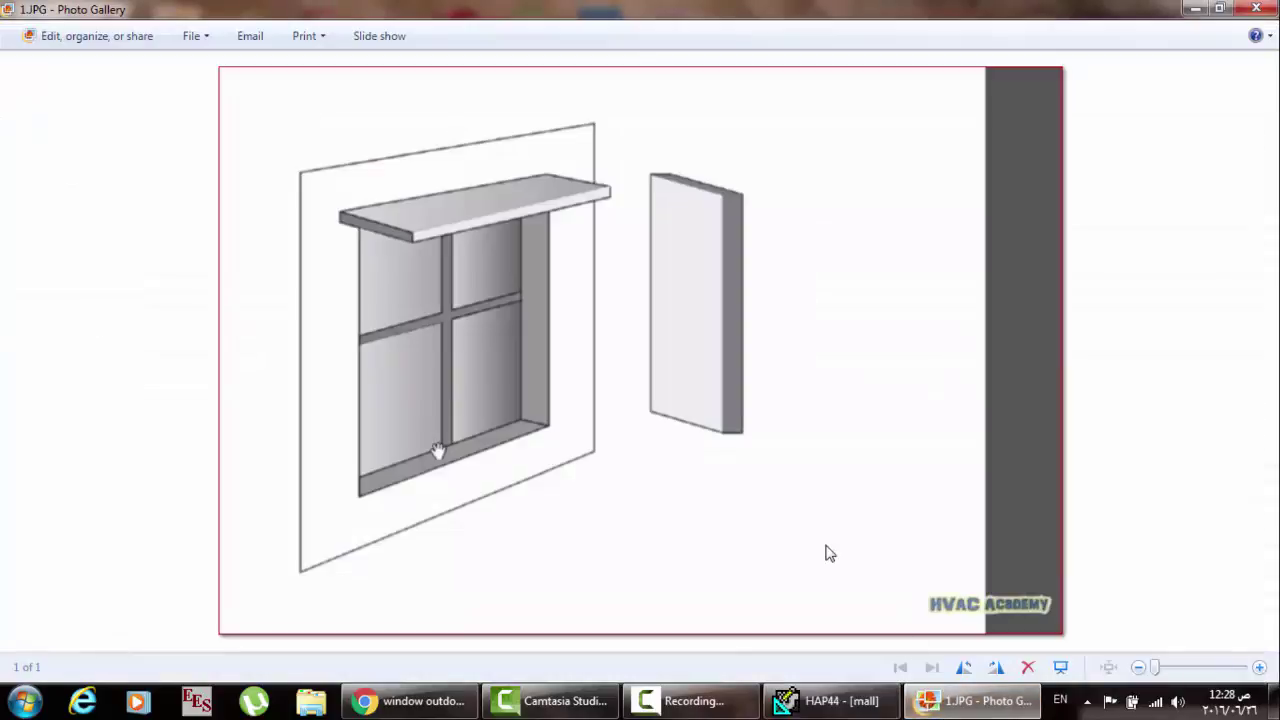